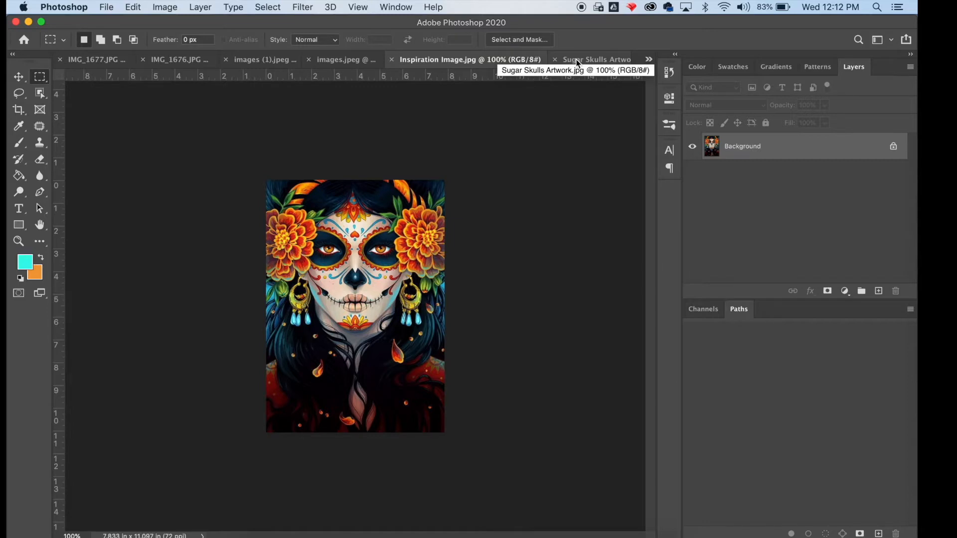
Choose the Soft Round brush from the General Brushes set for the Brush tool
click(20, 145)
click(99, 41)
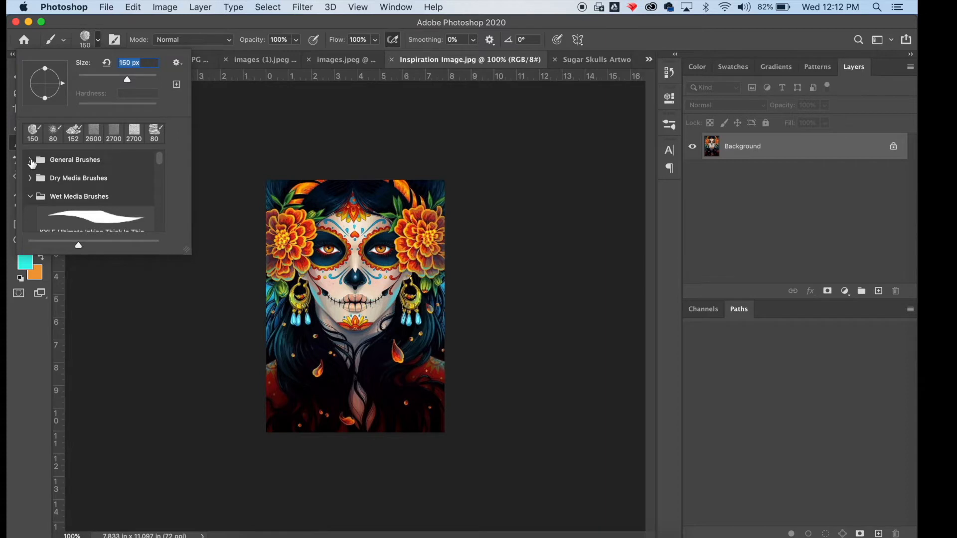
click(30, 160)
click(56, 183)
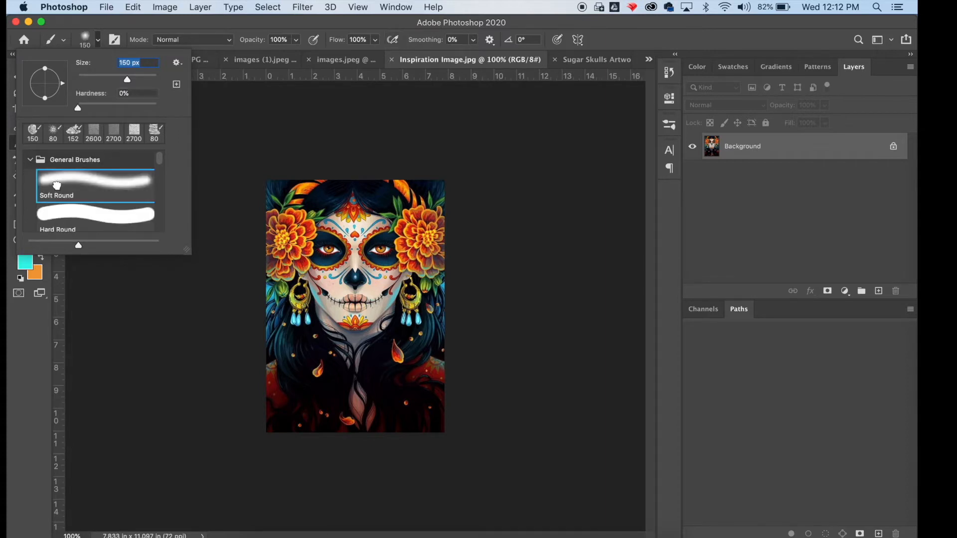
click(364, 109)
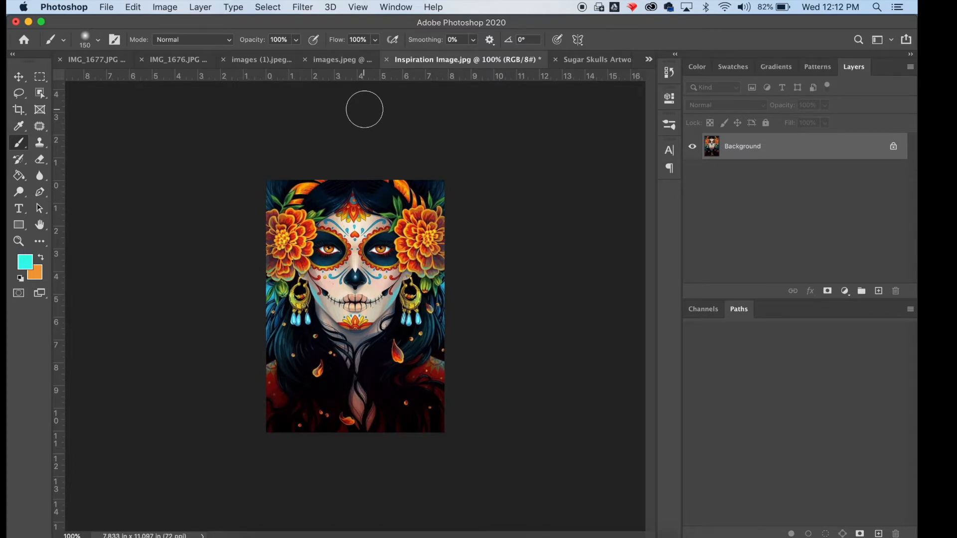
Copy the entire Dia de los Muertos skull artwork from images (1).jpeg
click(324, 61)
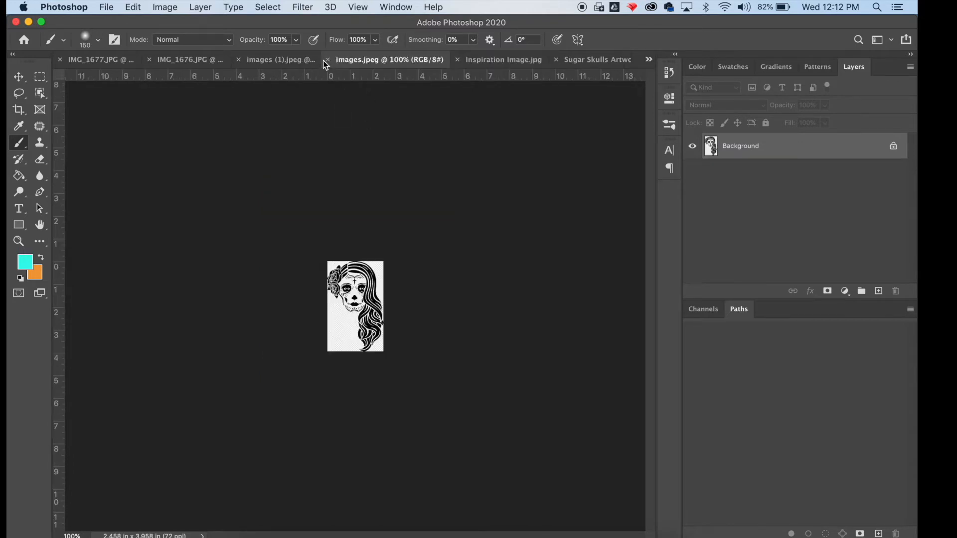
click(267, 65)
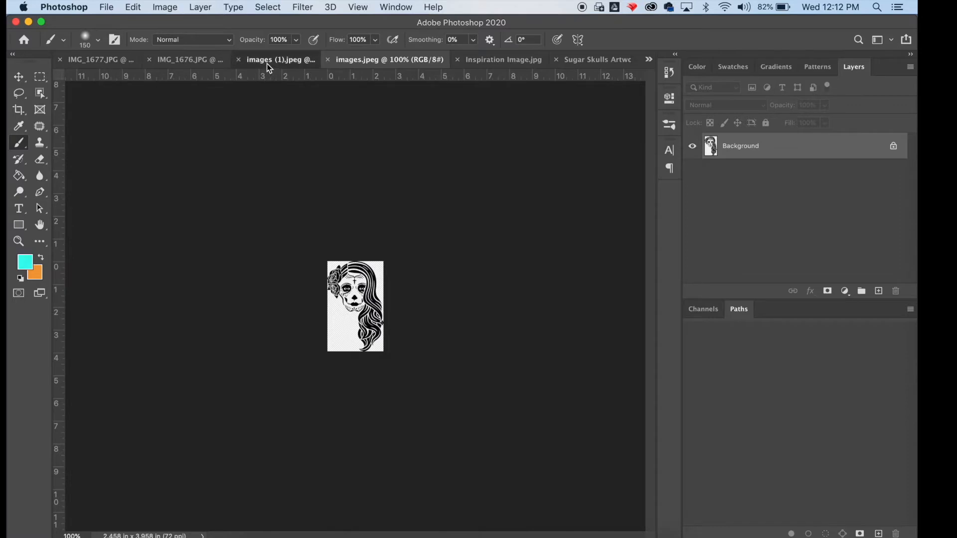
click(19, 242)
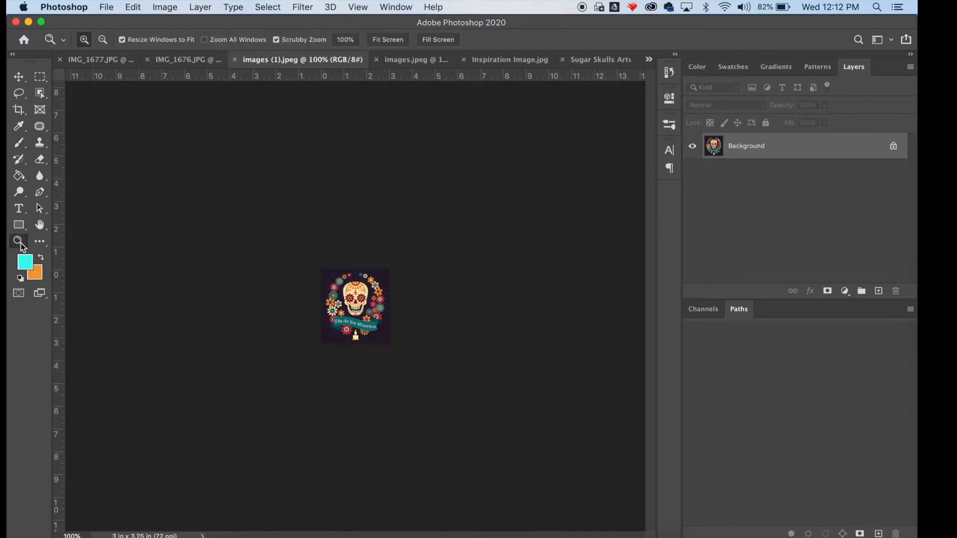
click(375, 288)
click(374, 286)
click(374, 286)
click(375, 286)
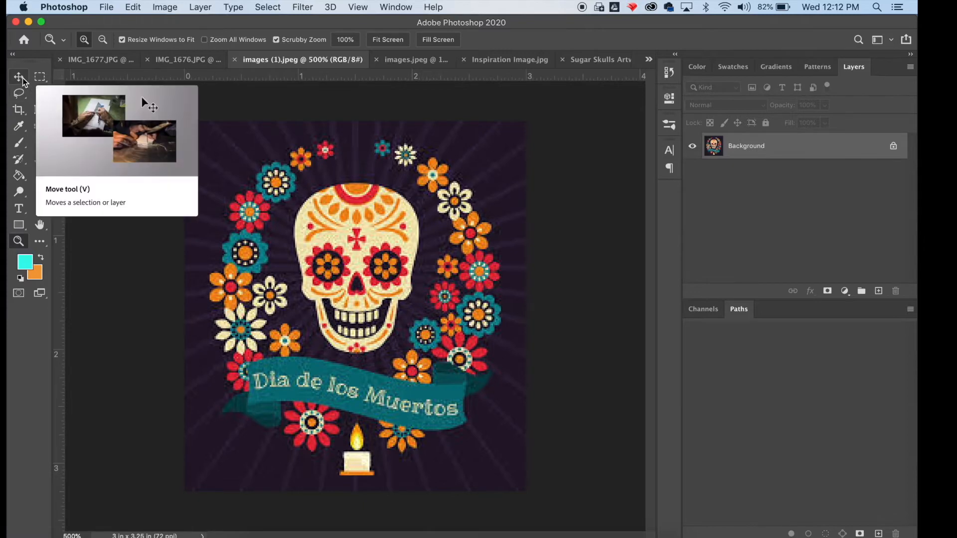
click(22, 77)
key(super+a)
Paste the copied skull artwork into the IMG_1677.JPG portrait
click(175, 59)
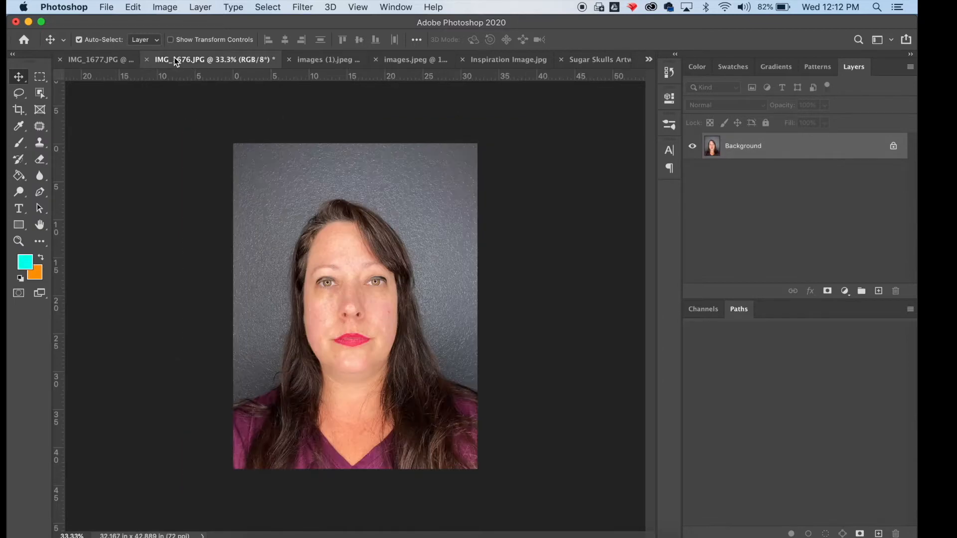
click(92, 60)
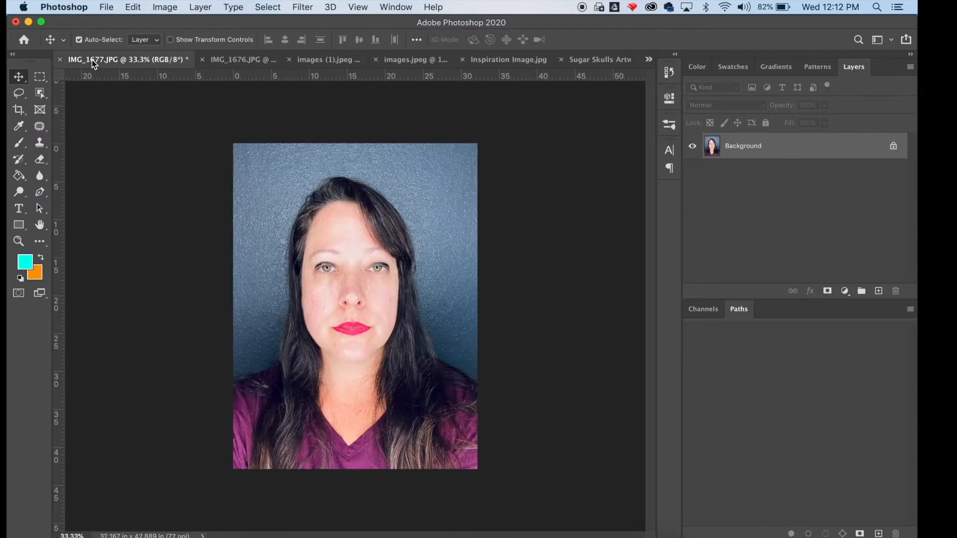
key(super+v)
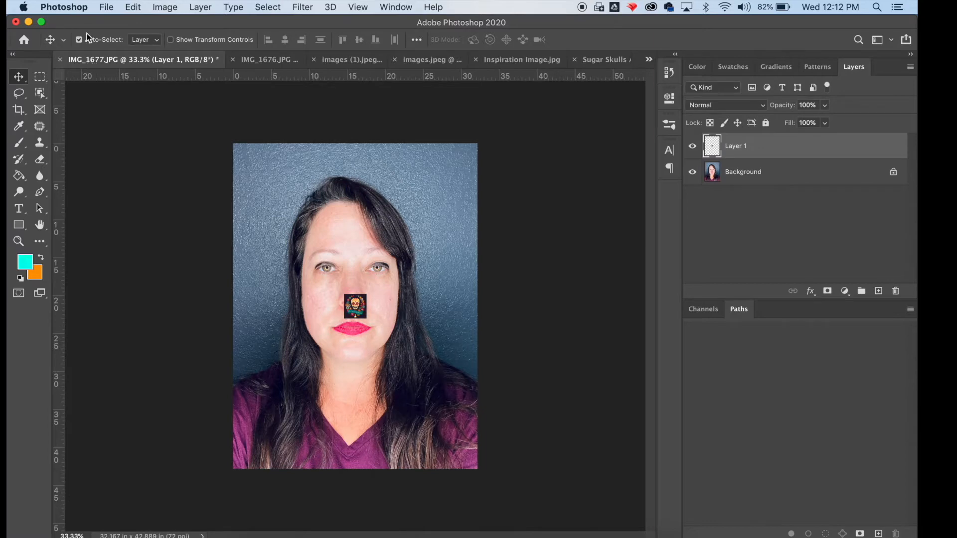
Enlarge the pasted artwork with Free Transform until it covers the portrait, and center its skull over the face
click(133, 8)
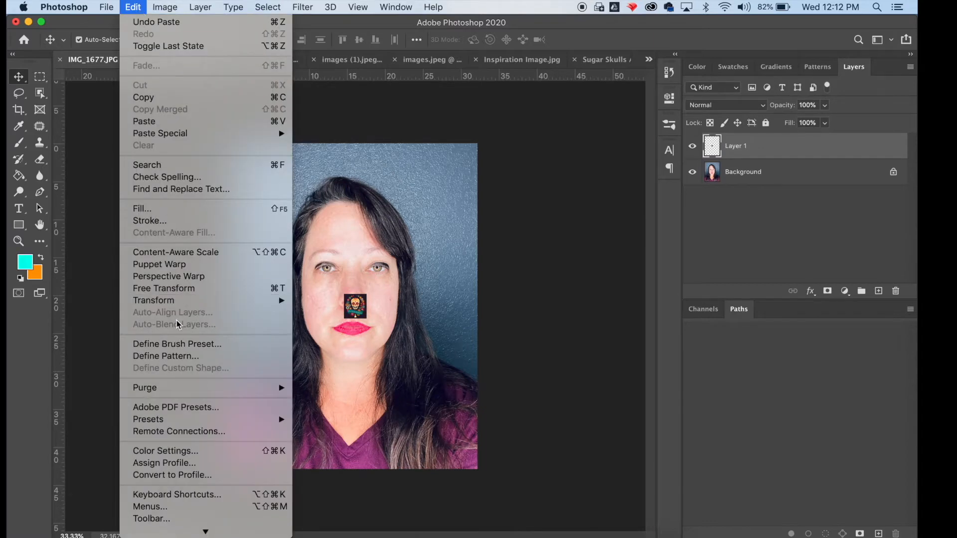
click(178, 289)
drag(369, 292, 584, 121)
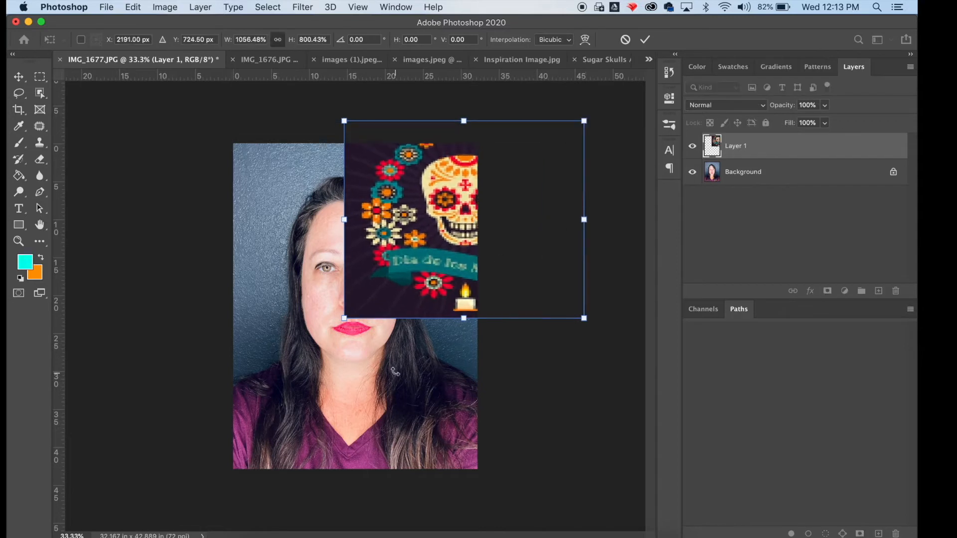
drag(344, 319, 220, 477)
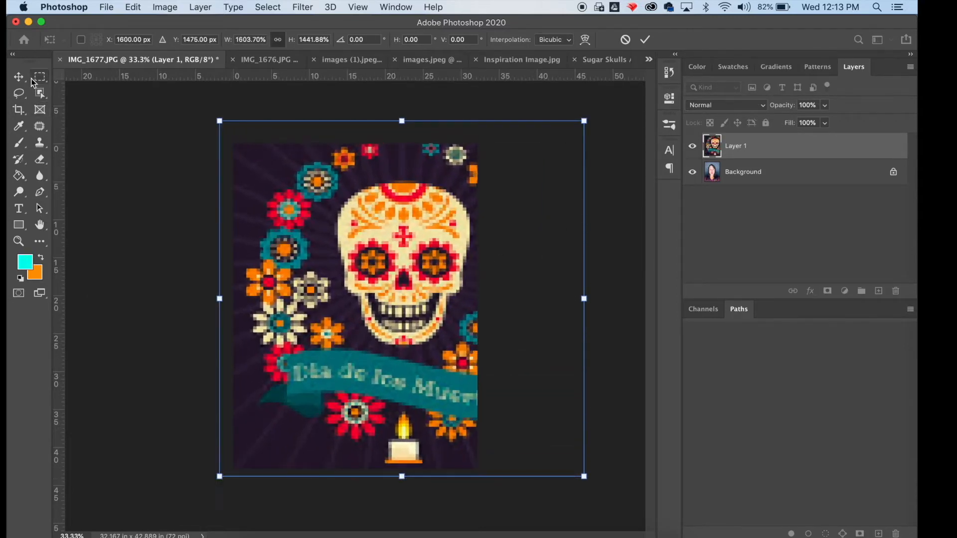
drag(220, 476, 197, 499)
key(Return)
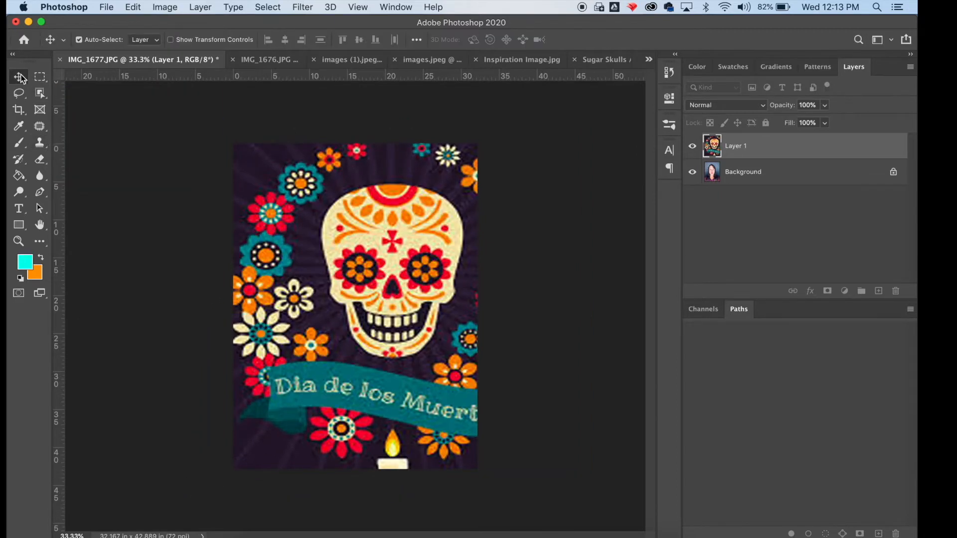
drag(414, 199, 382, 195)
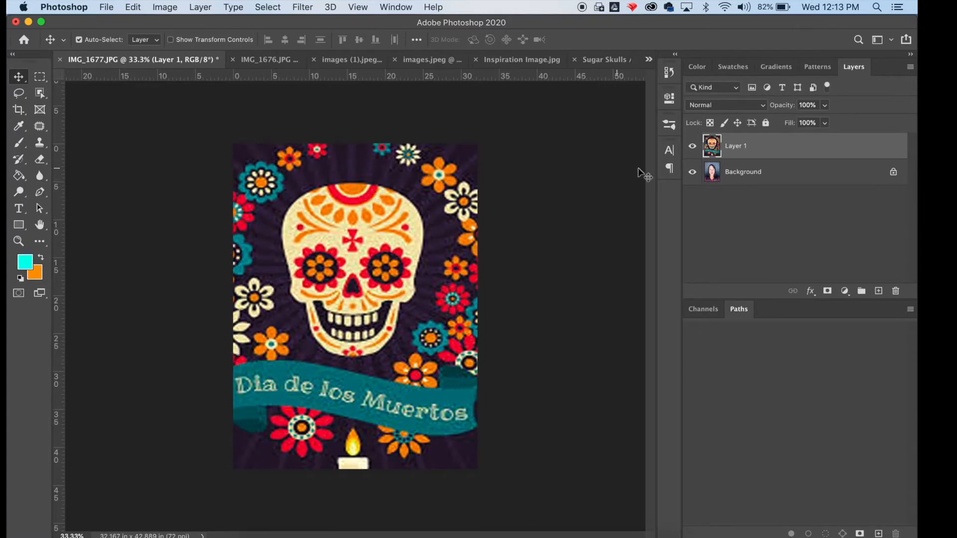
Hide Layer 1, and enter an image size 8.5 inches wide at a resolution of 300 pixels/inch
click(693, 147)
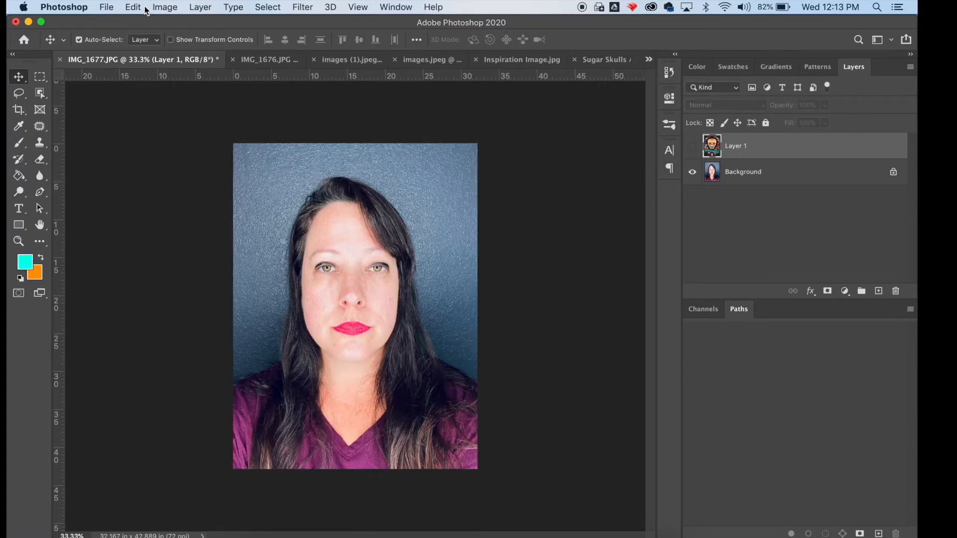
click(159, 10)
click(182, 105)
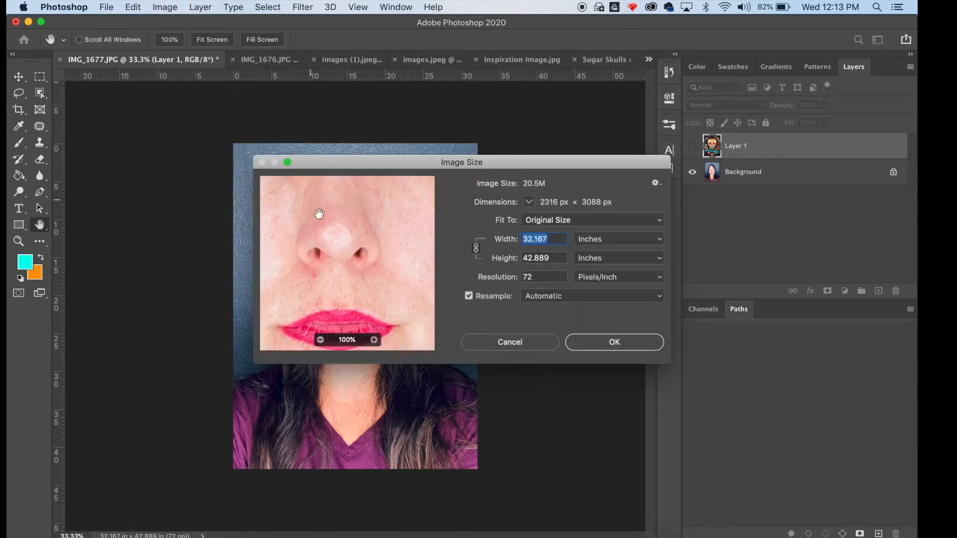
drag(333, 231, 267, 345)
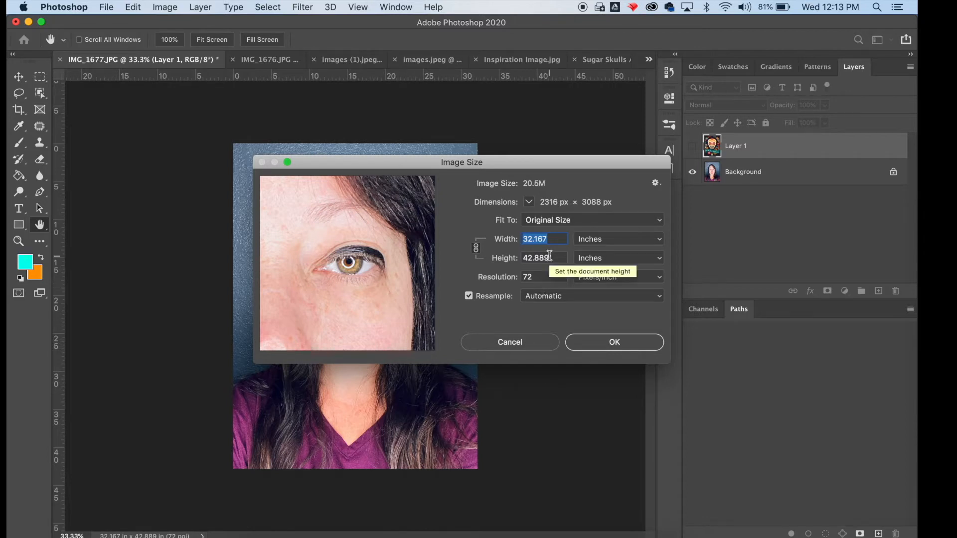
text(8.5)
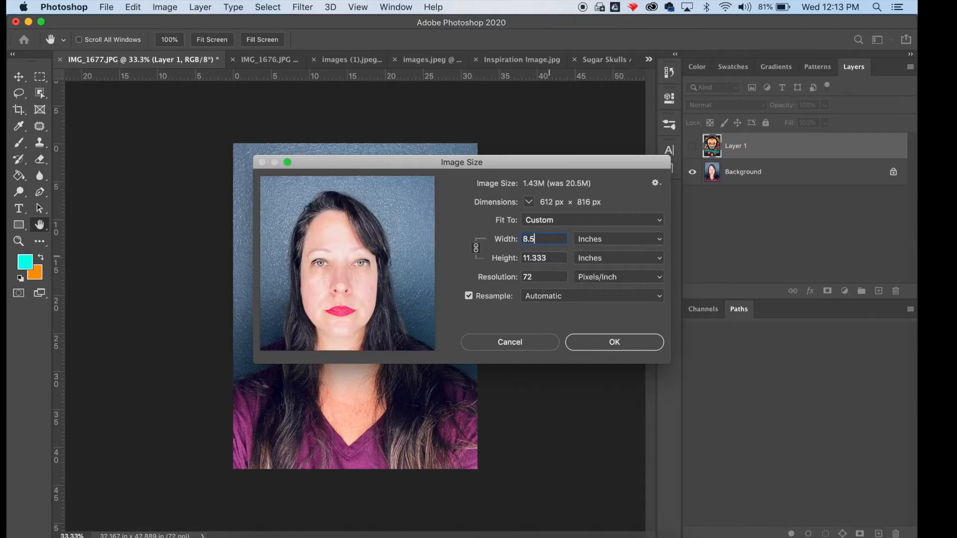
drag(546, 276, 515, 277)
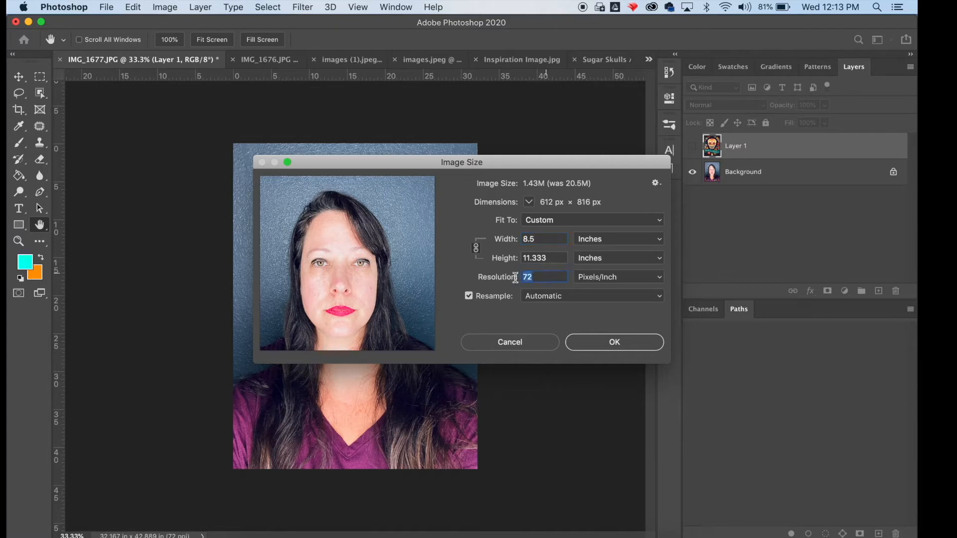
text(300)
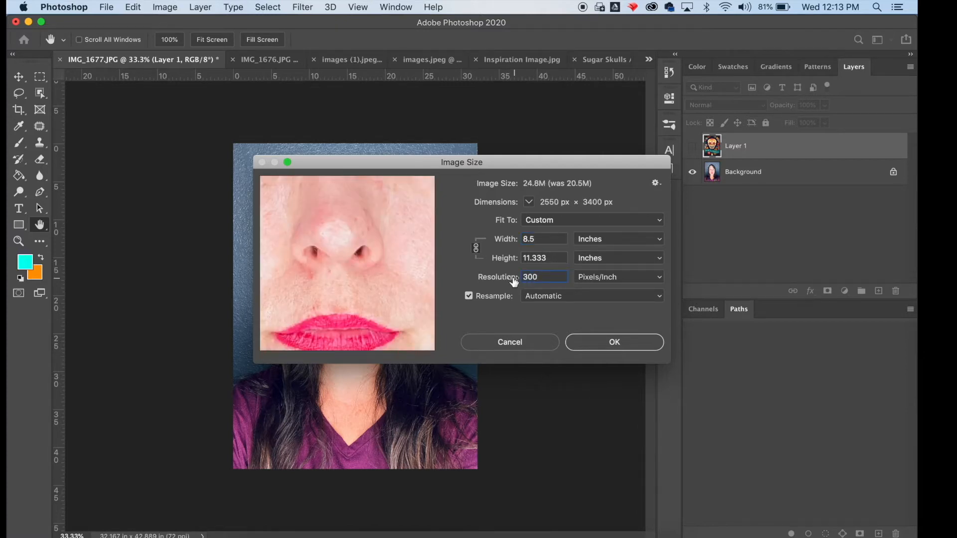
drag(386, 239, 343, 333)
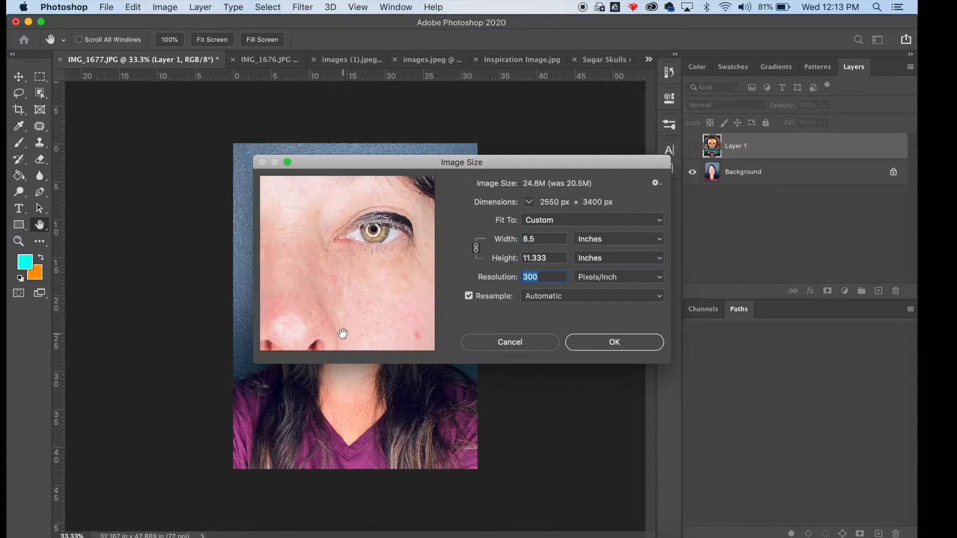
Try an image height of 11 inches, and turn resampling off and on again
click(552, 257)
drag(552, 258, 540, 257)
key(BackSpace)
key(BackSpace)
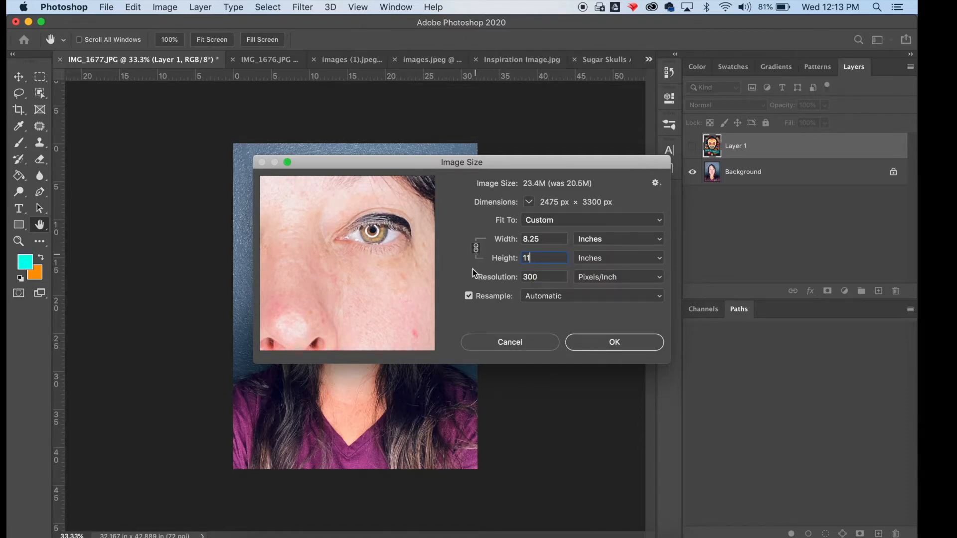
click(468, 296)
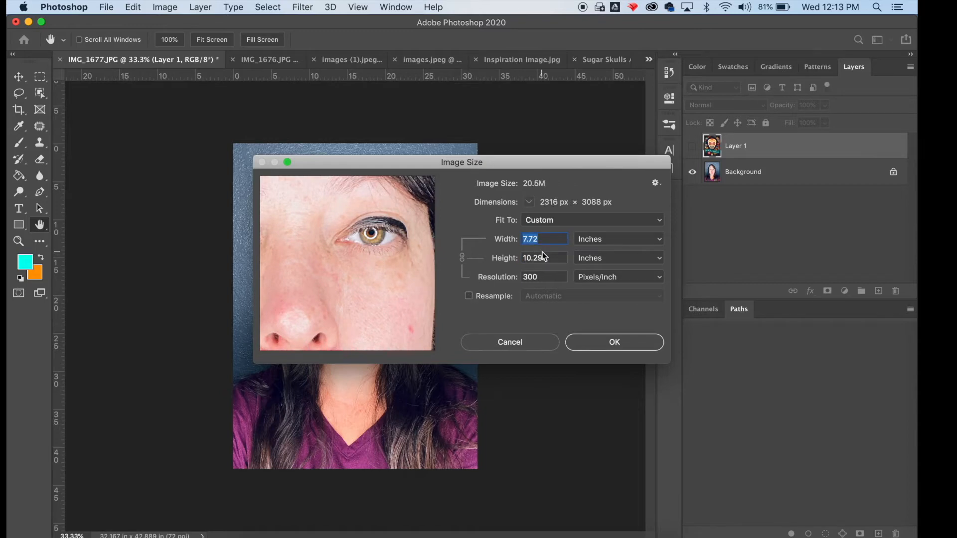
click(469, 297)
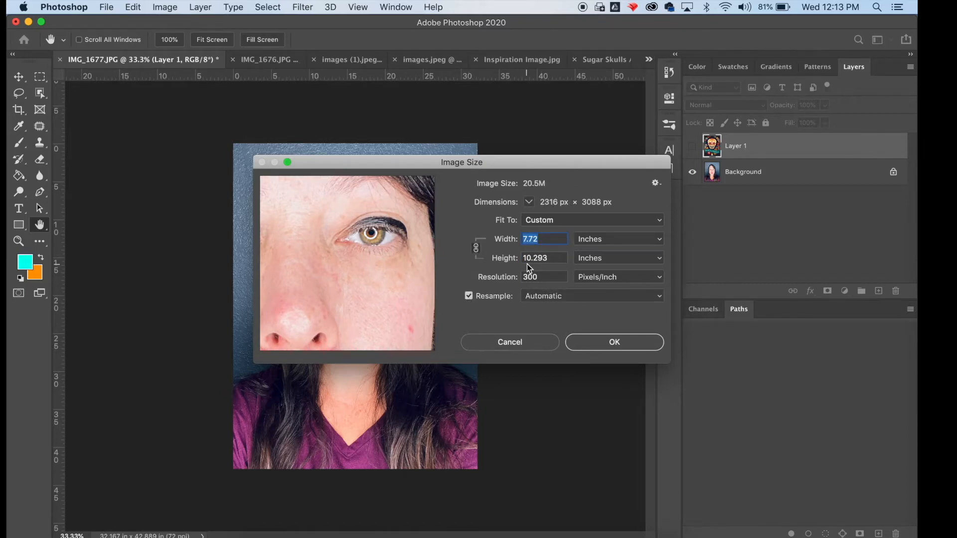
Set the image width to 8.5 inches with resampling on and apply the new image size
text(8.5)
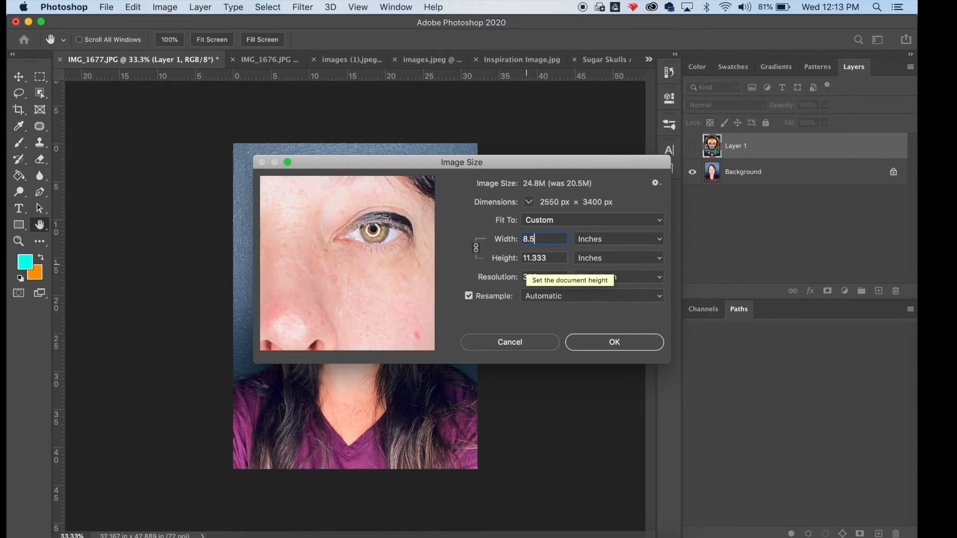
click(625, 348)
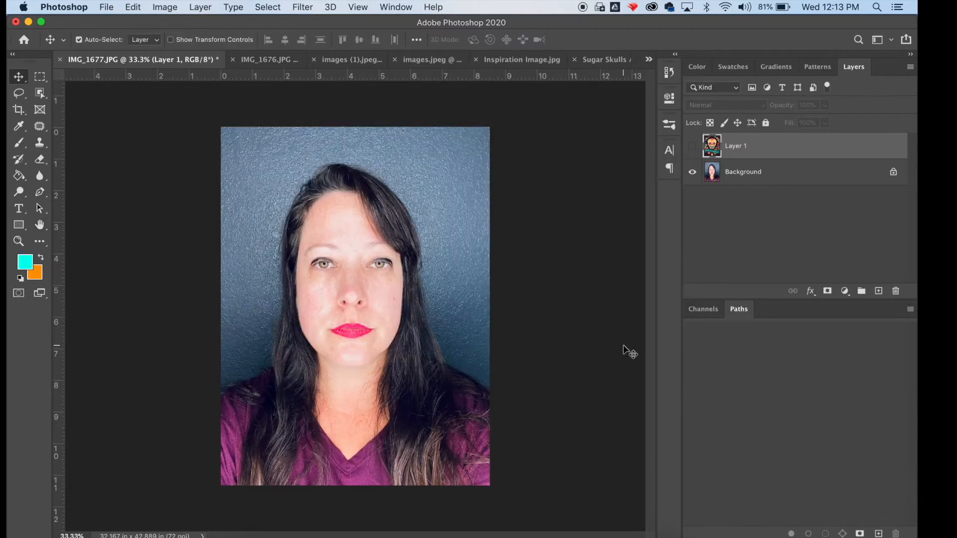
Save the document in Photoshop format under the name SugarSkullSelfieProject
click(106, 7)
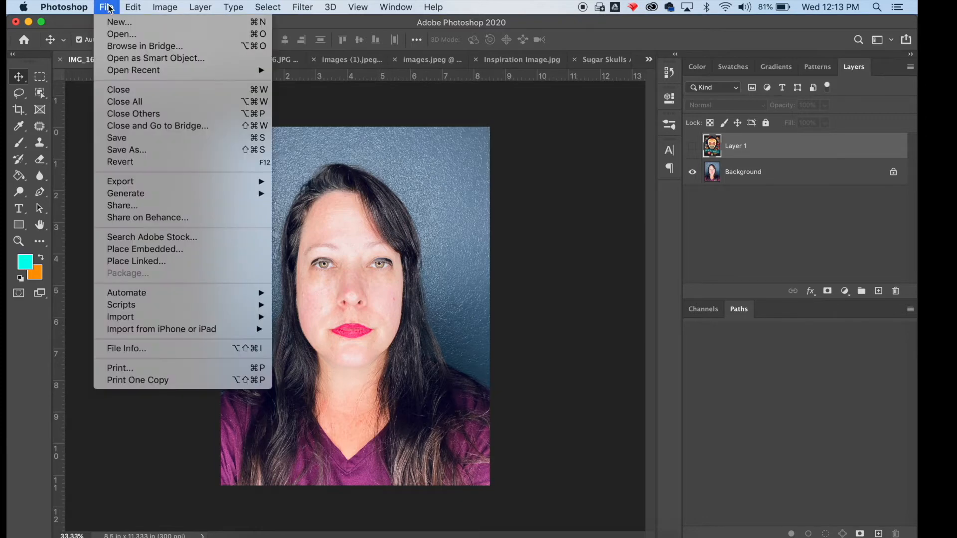
click(130, 155)
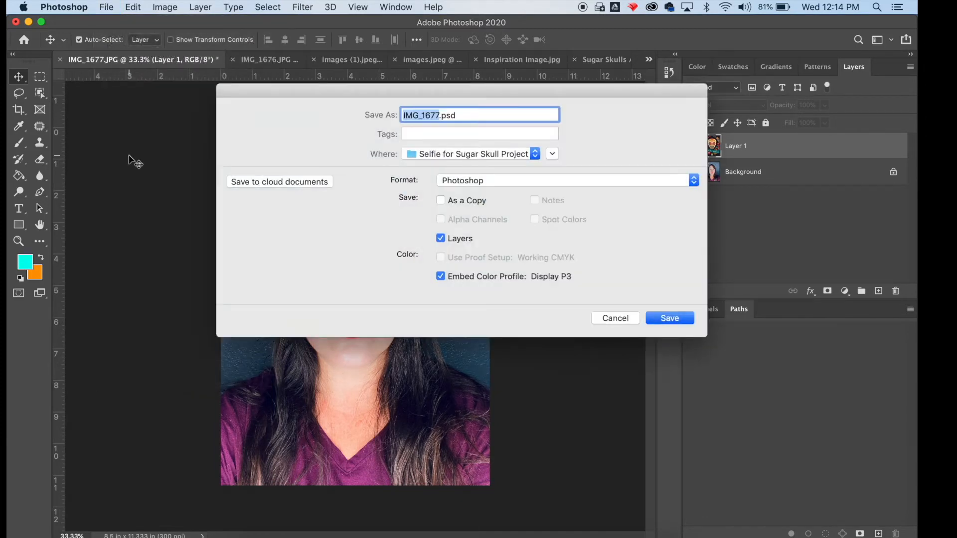
text(SugarSku)
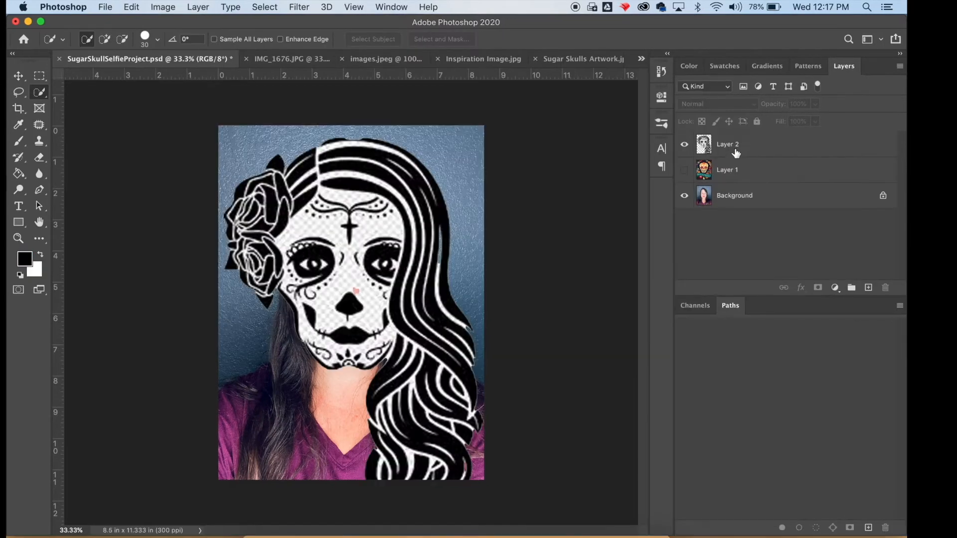
On Layer 2, select the black nose and lips of the skull face with the Quick Selection tool
click(732, 150)
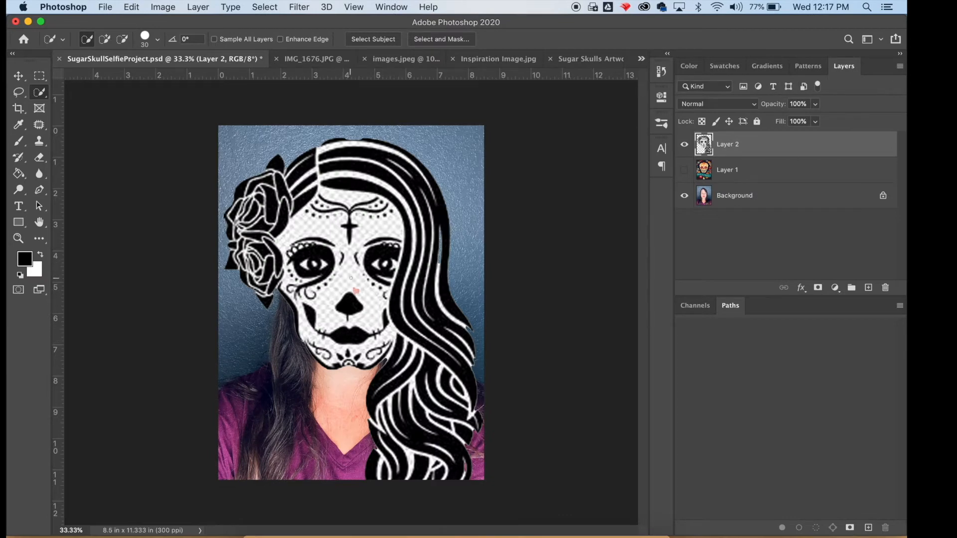
click(352, 303)
click(351, 333)
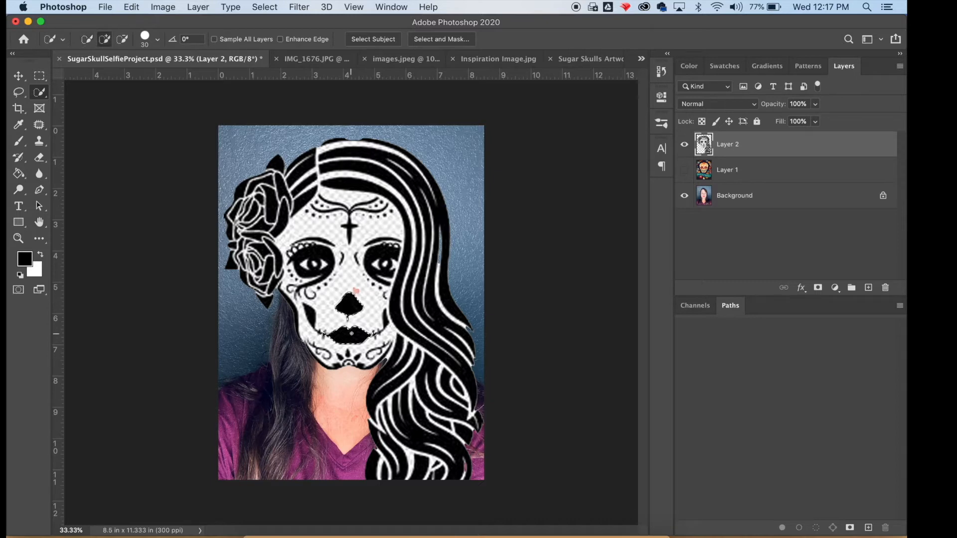
Select the checkered area of the skull face on Layer 2 with the Magic Wand and delete it
right_click(42, 89)
click(79, 114)
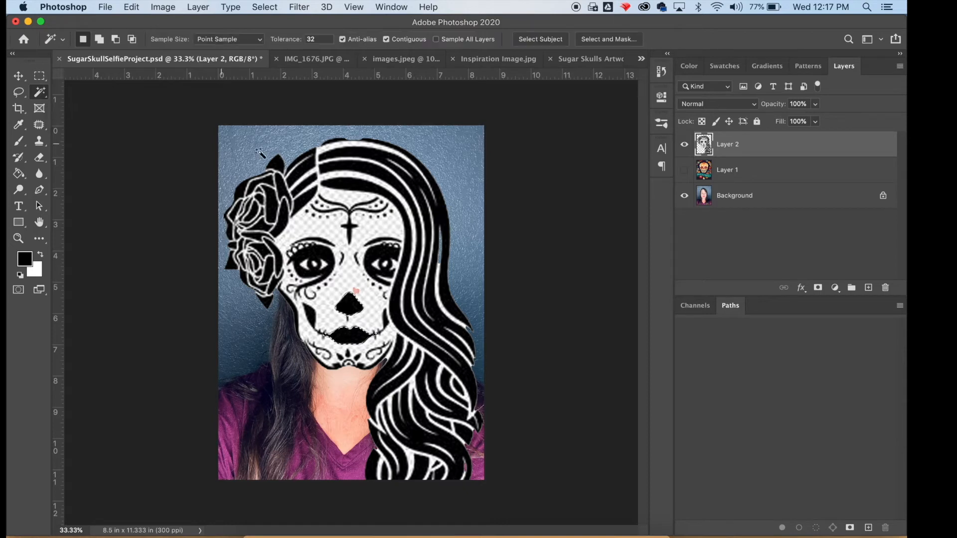
click(313, 224)
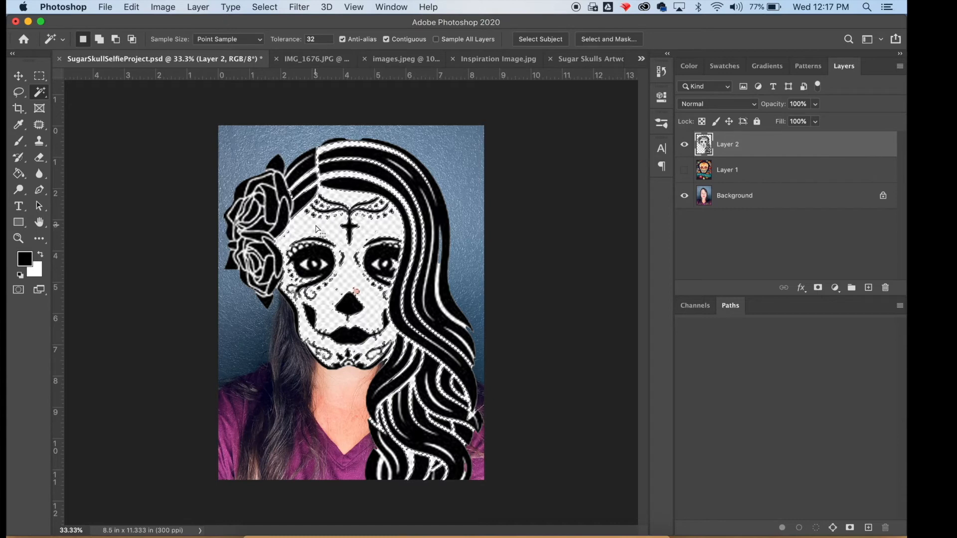
key(Delete)
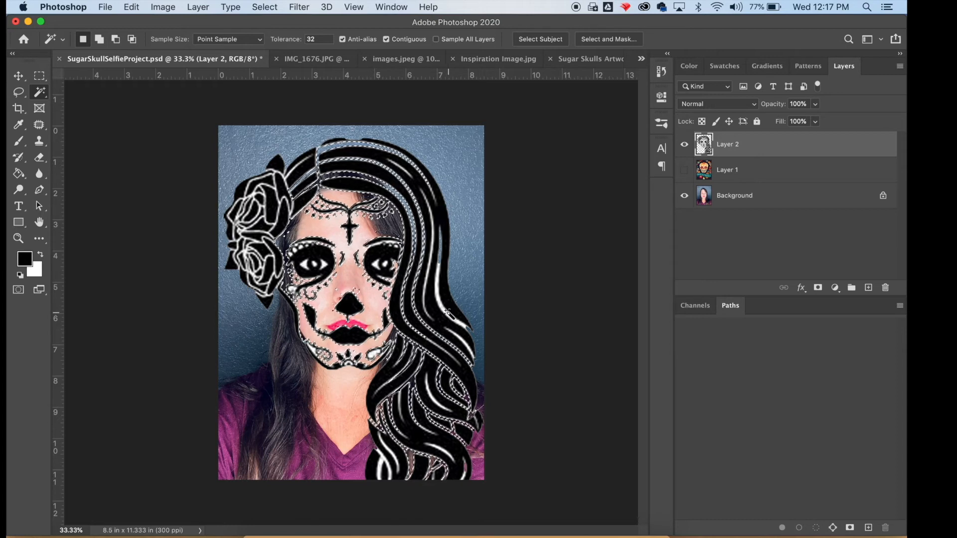
Clear the hair-highlight selection and make Layer 2 the active layer with the Move tool
click(449, 316)
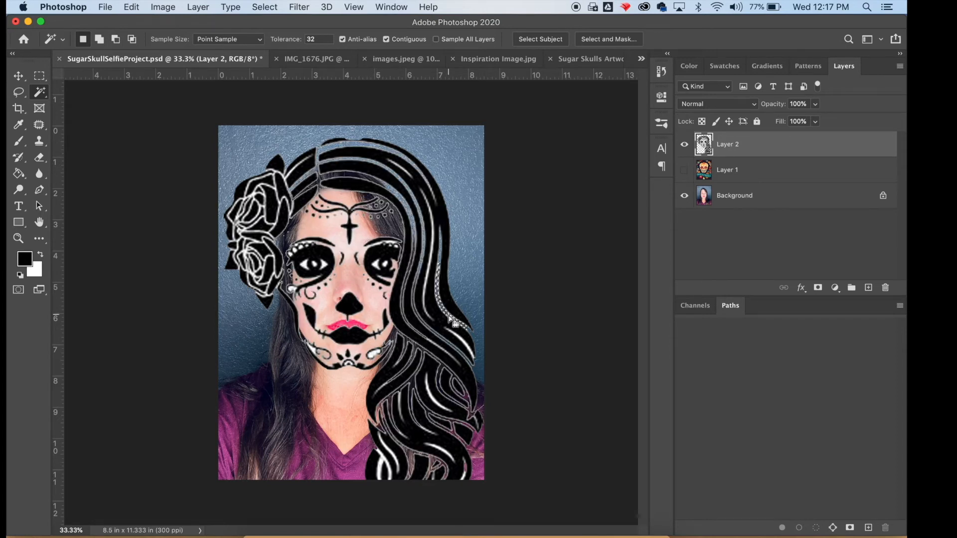
click(19, 76)
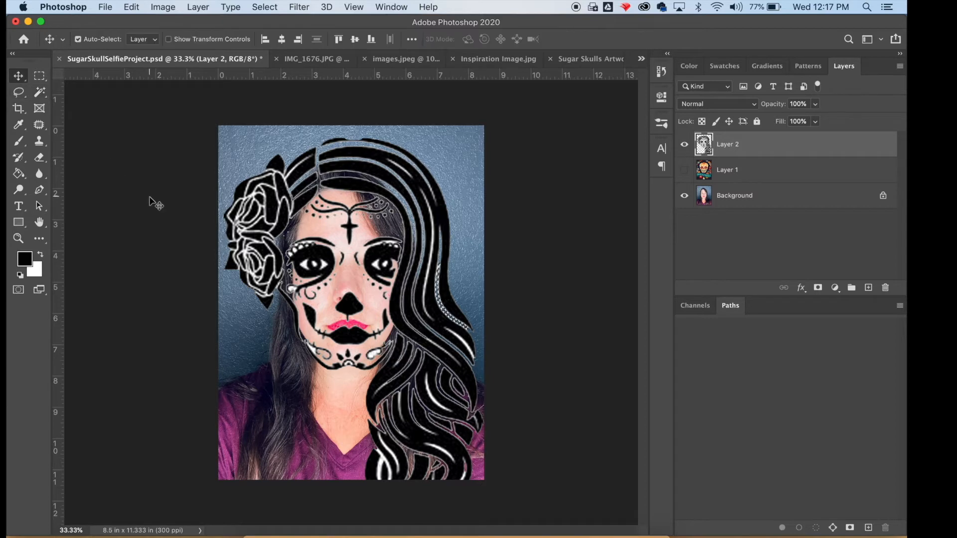
click(155, 204)
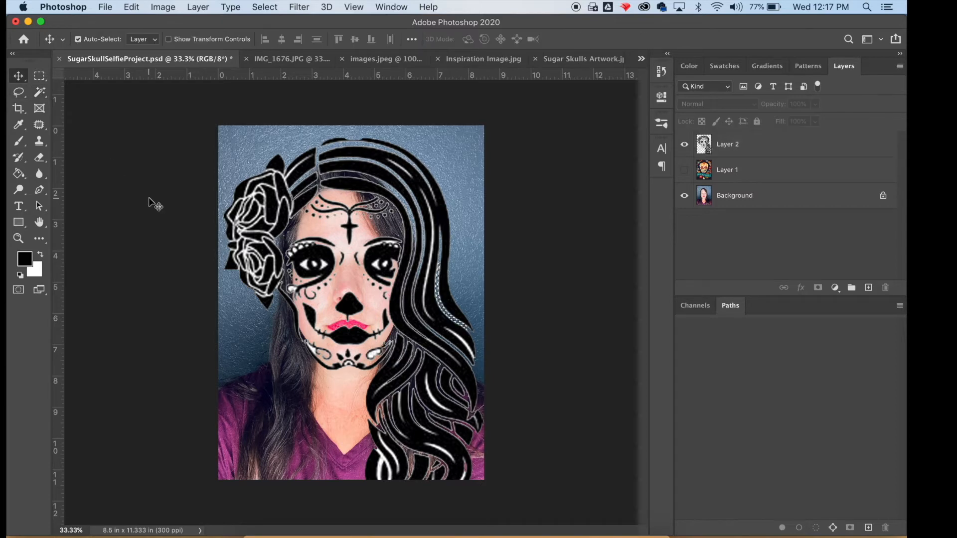
click(112, 7)
mouse_move(133, 8)
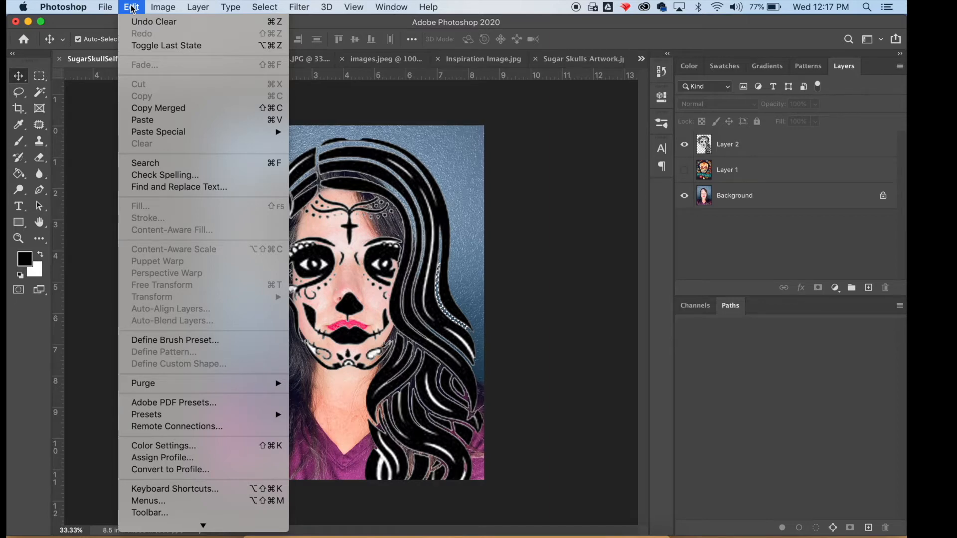
click(132, 8)
click(782, 147)
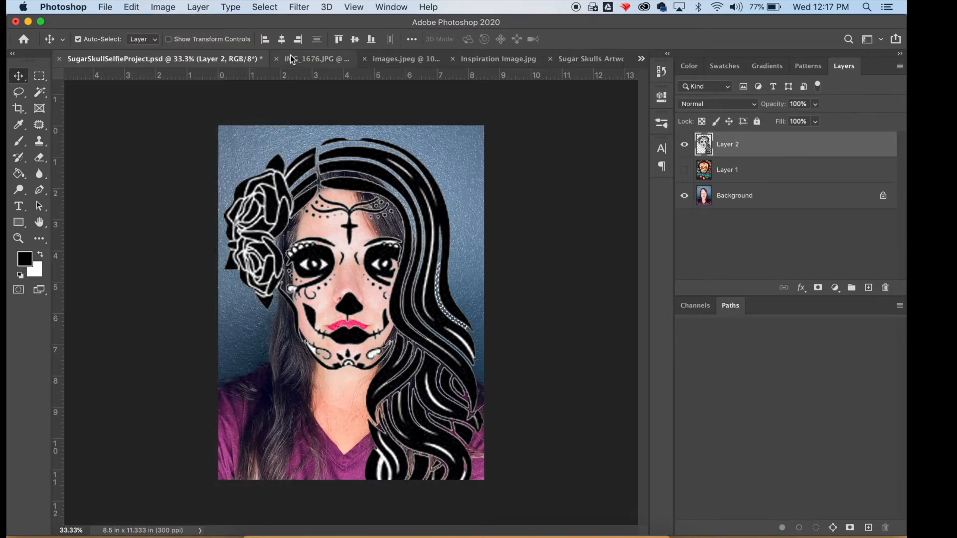
click(132, 8)
click(797, 159)
click(798, 156)
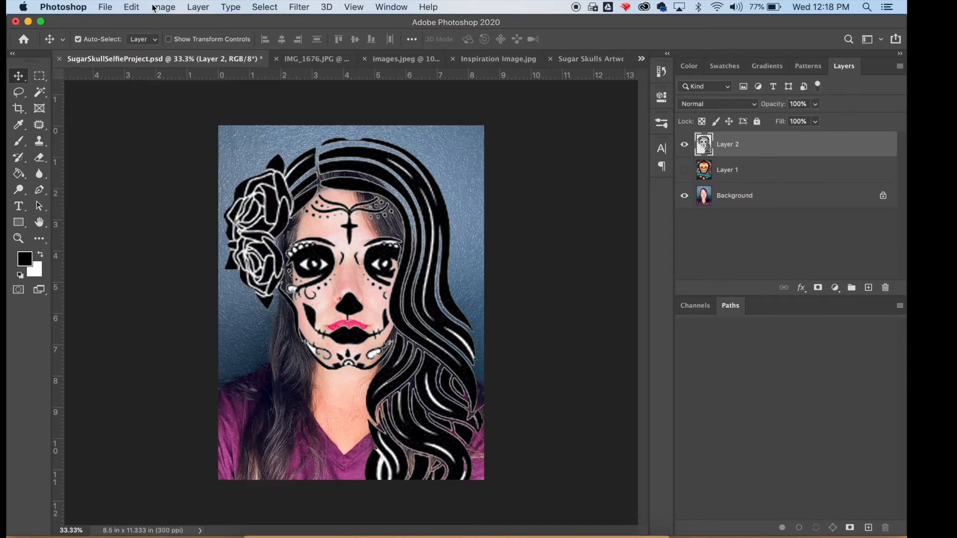
Free-transform Layer 2 to 89.23% width and 97.57% height, aligning the skull artwork with the selfie's face, and activate the Magic Wand
click(132, 8)
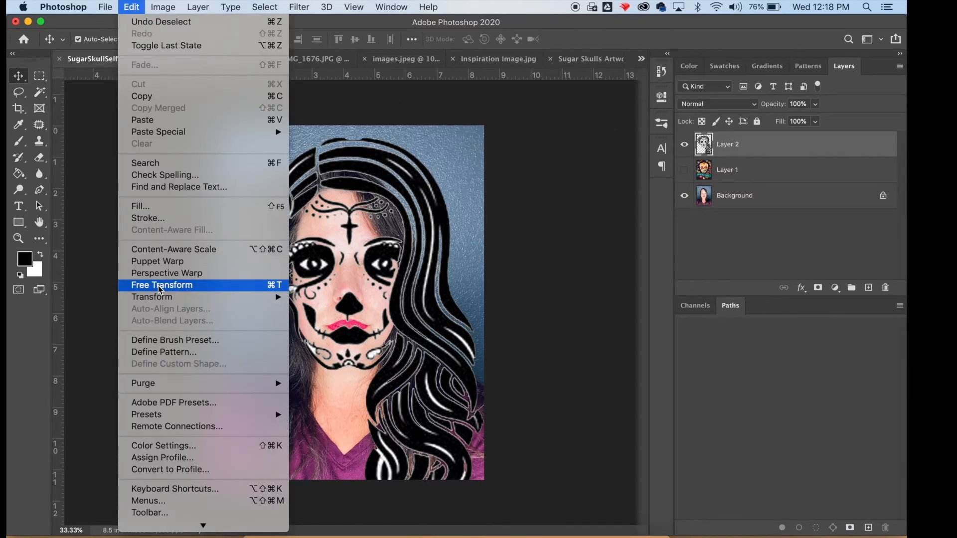
mouse_move(160, 298)
click(159, 285)
drag(483, 346, 476, 348)
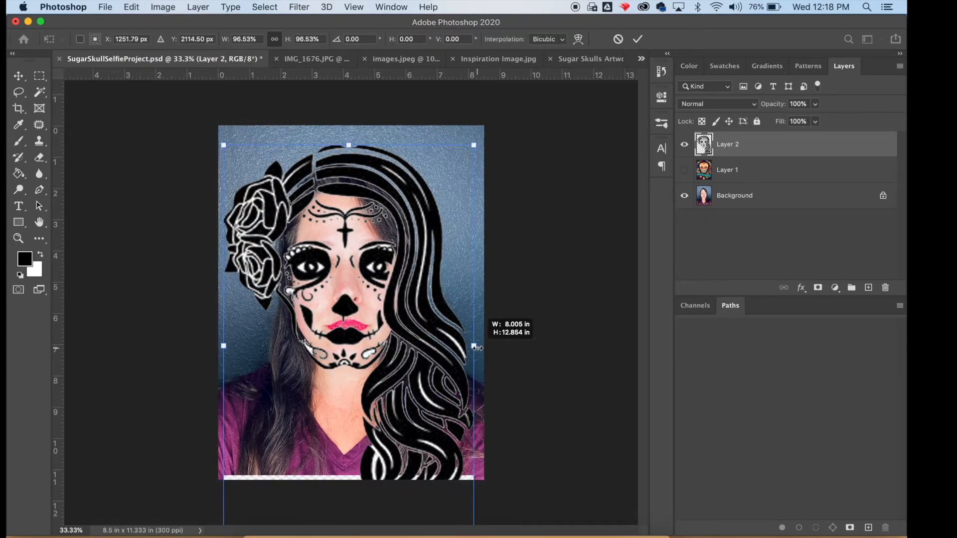
drag(476, 348, 427, 341)
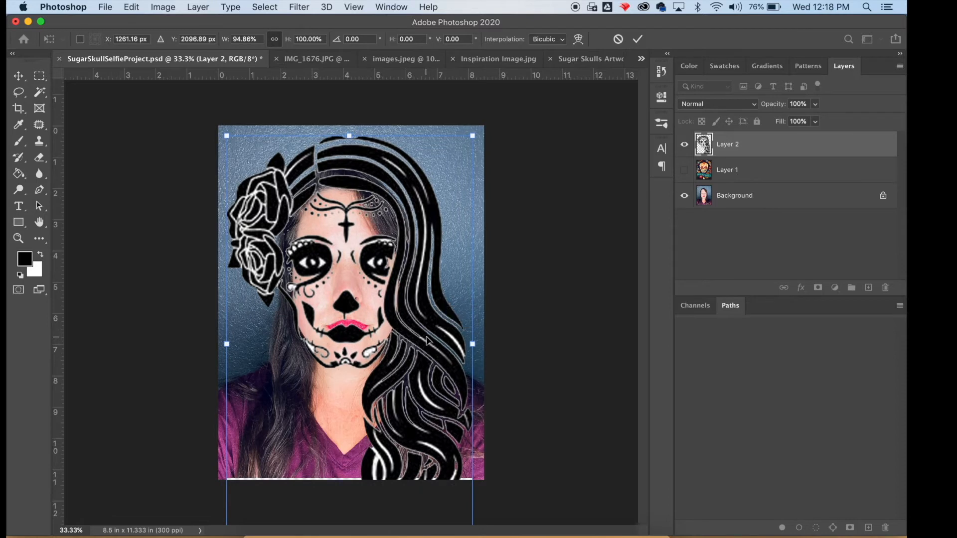
drag(349, 135, 348, 145)
drag(366, 252, 368, 242)
drag(227, 339, 237, 339)
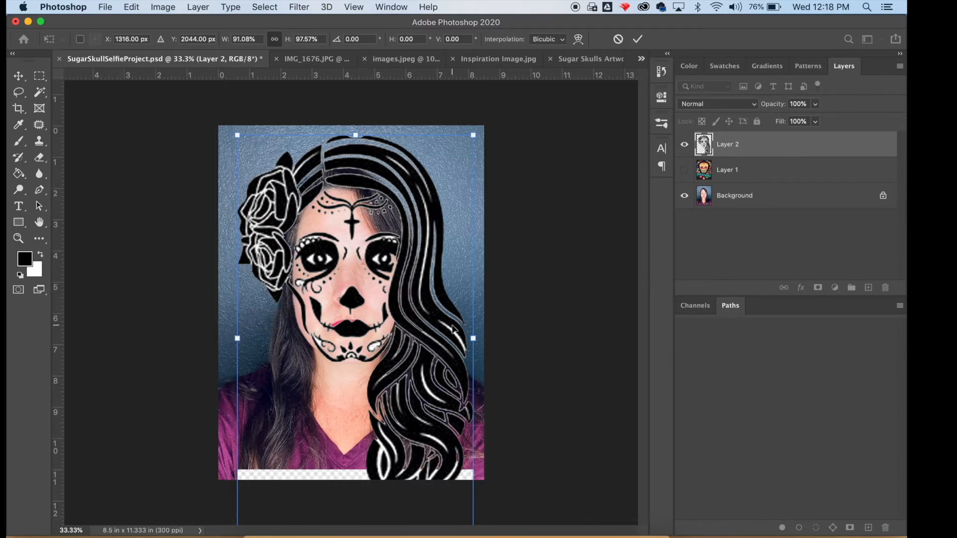
drag(473, 340, 467, 340)
drag(406, 298, 406, 298)
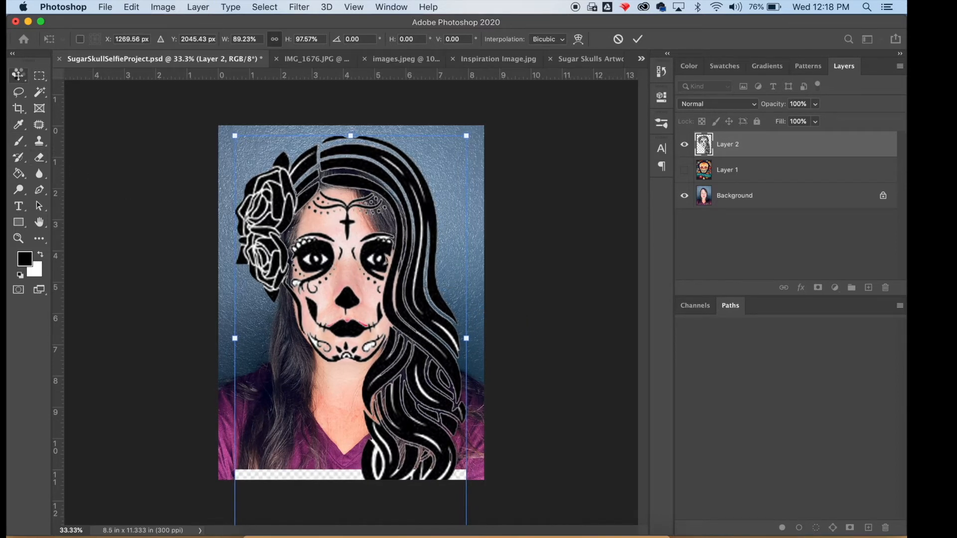
click(19, 76)
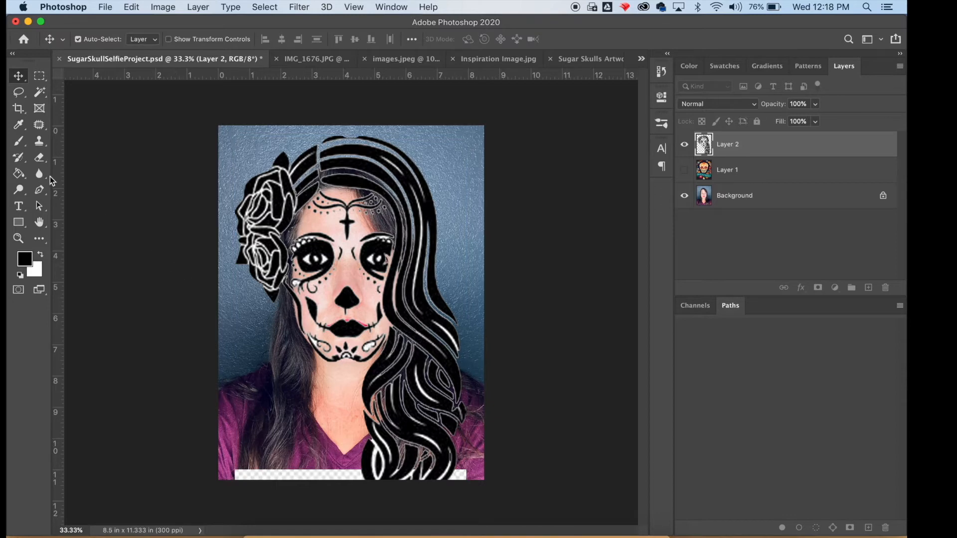
click(39, 92)
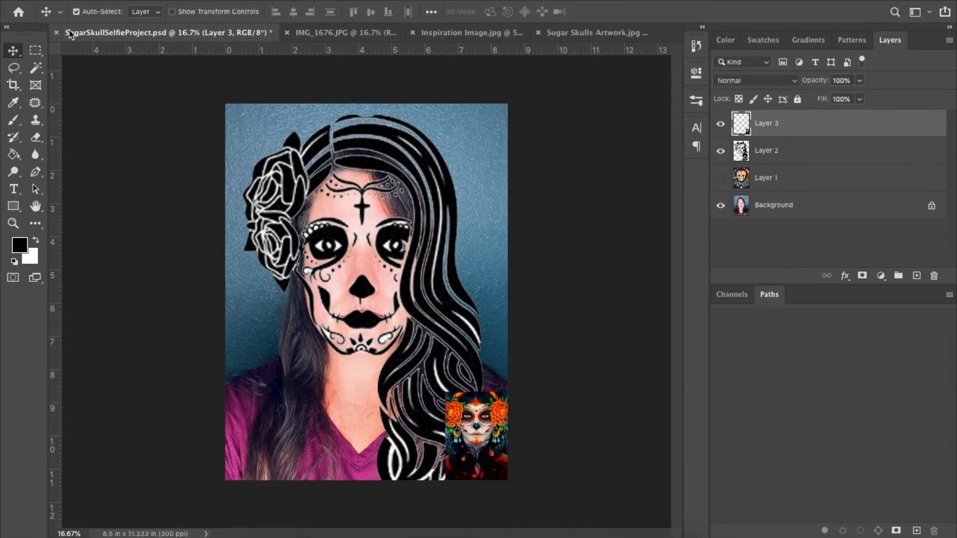
Enlarge the painted portrait on Layer 3 to about 474% so it covers the whole canvas, and apply the transformation
click(131, 1)
click(160, 273)
drag(445, 391, 203, 94)
mouse_move(432, 270)
mouse_down()
mouse_move(430, 297)
mouse_move(433, 274)
mouse_up()
drag(229, 488, 218, 510)
drag(396, 410, 400, 410)
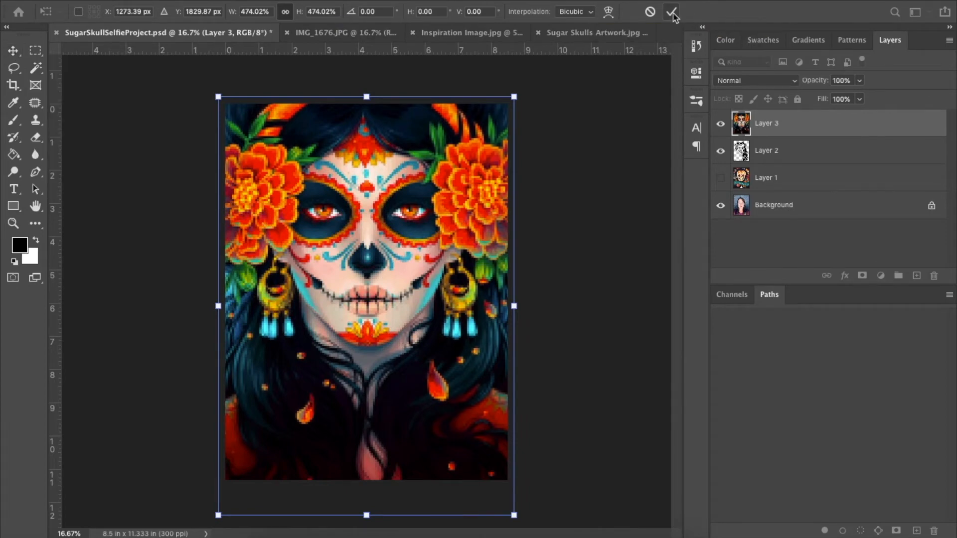
click(671, 12)
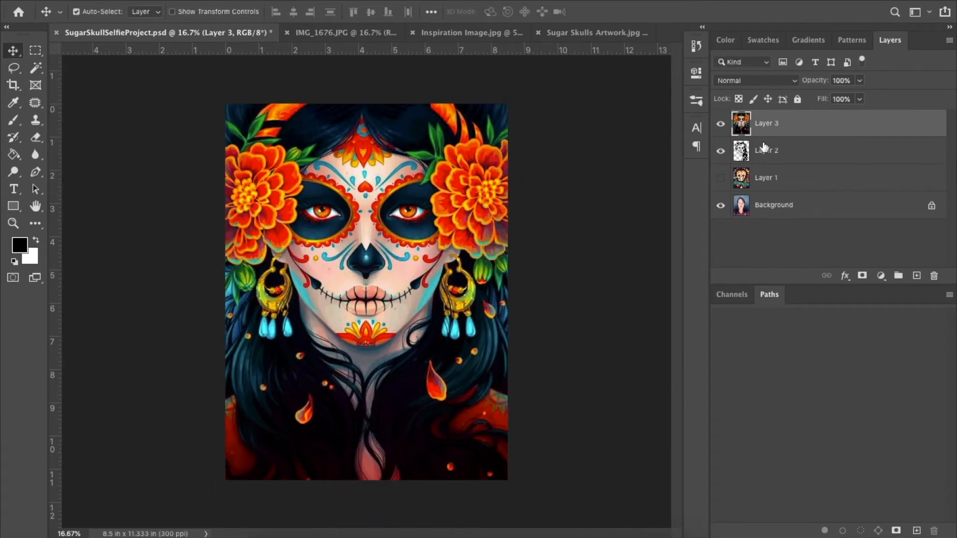
Lower Layer 3's opacity to 61% and hide Layer 2 to compare the painted portrait with the selfie
click(859, 81)
drag(859, 98, 836, 99)
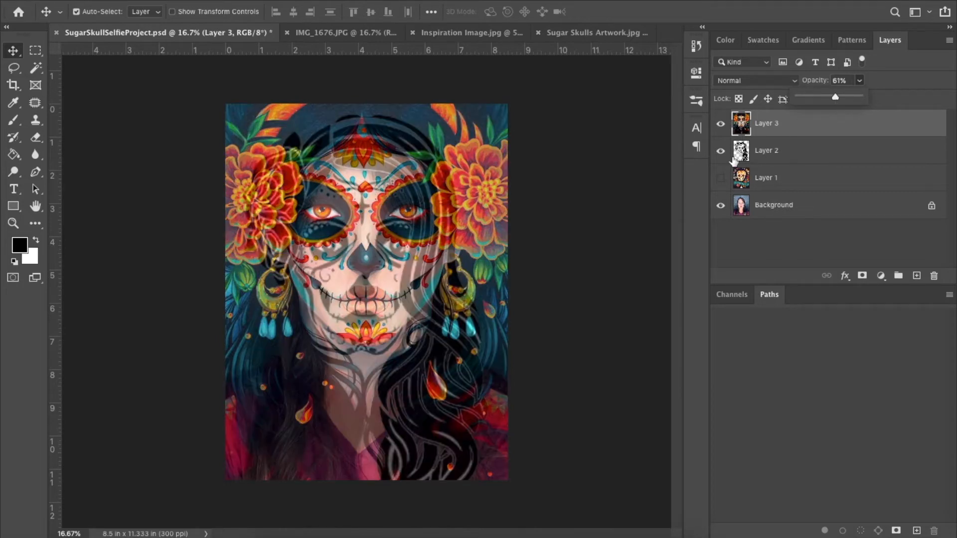
click(720, 153)
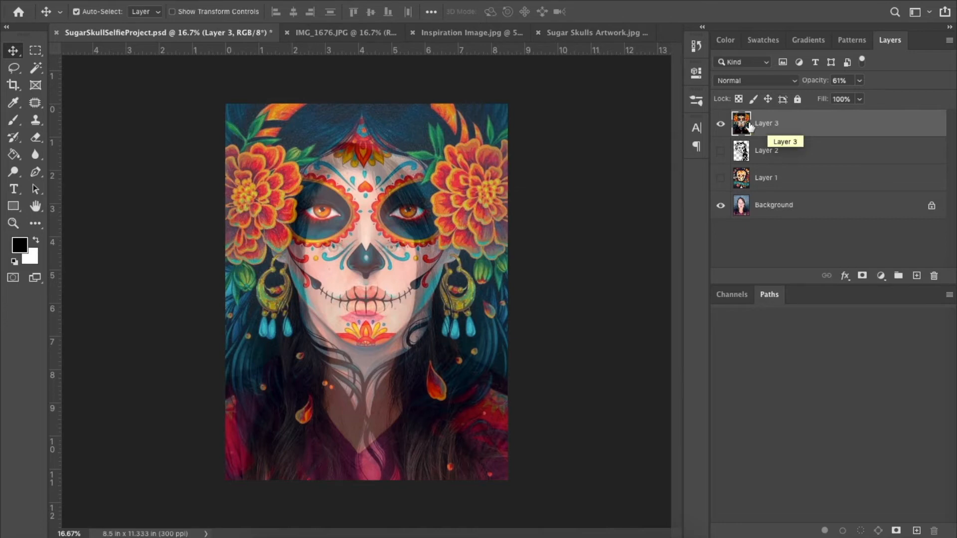
click(722, 125)
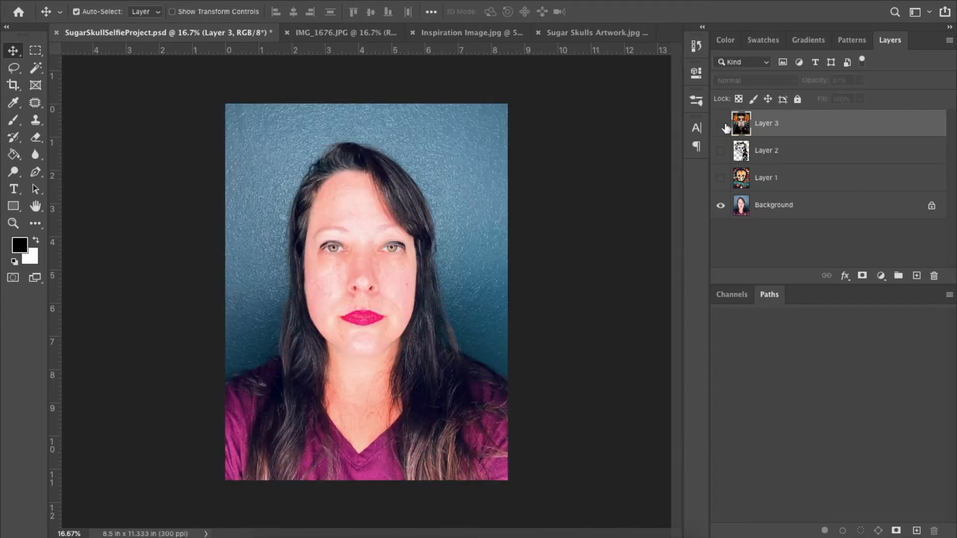
click(721, 124)
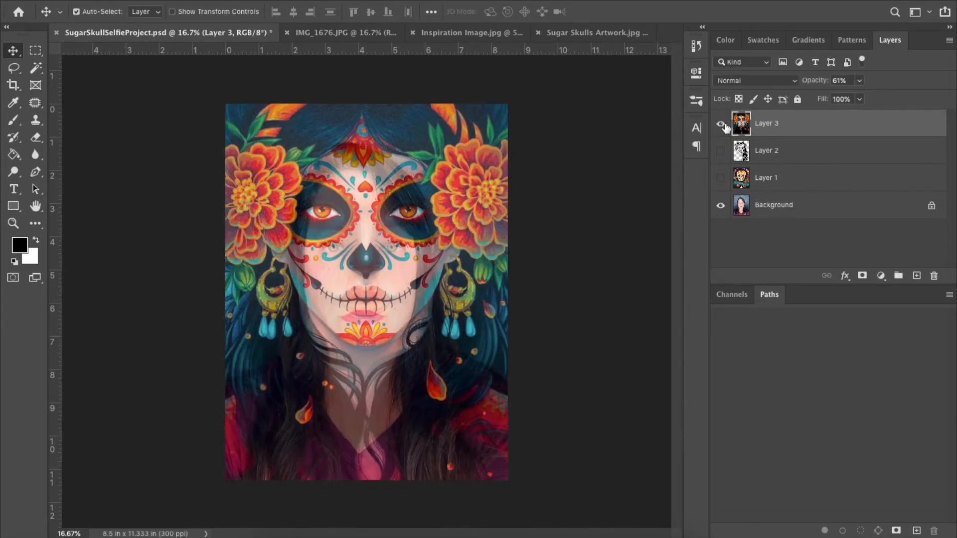
Set Layer 3's opacity to 100% and hide the layer
click(859, 81)
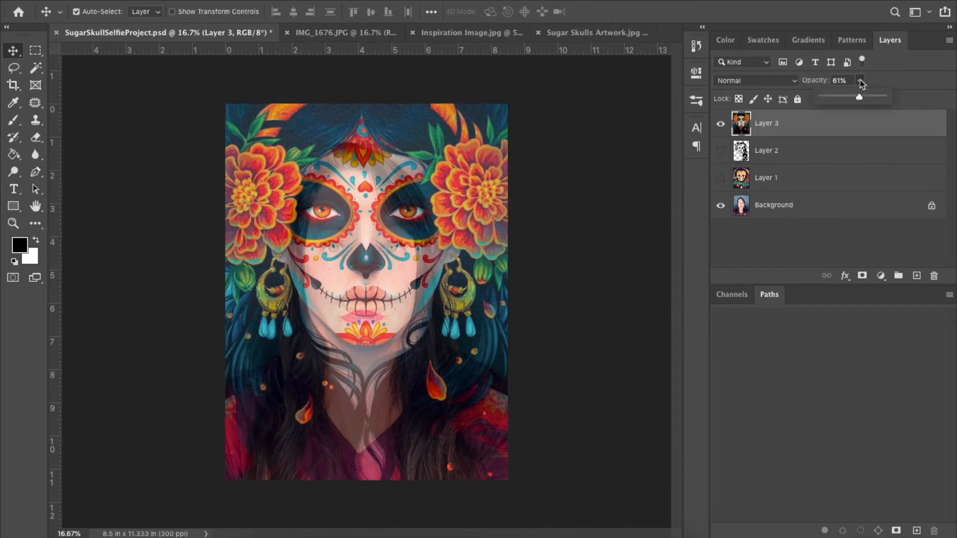
drag(860, 97, 908, 103)
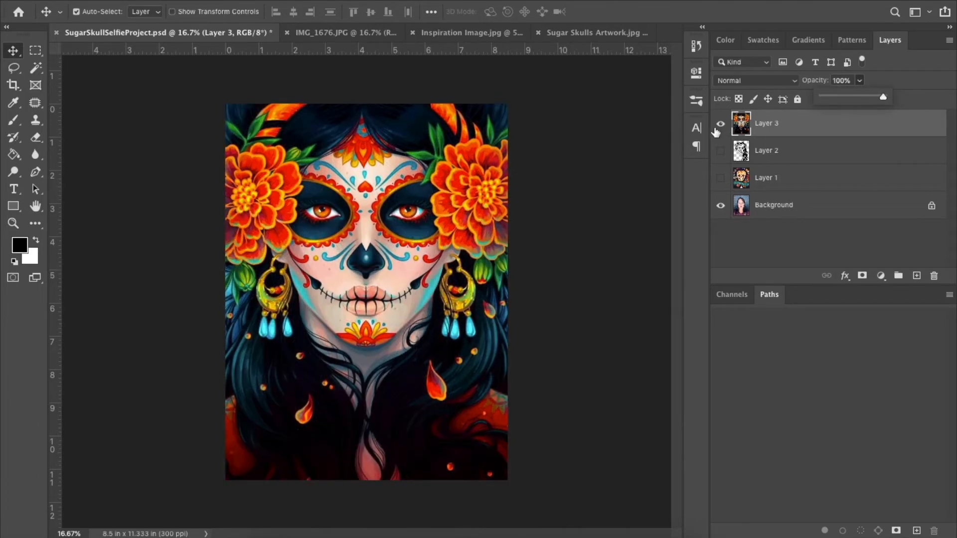
click(721, 124)
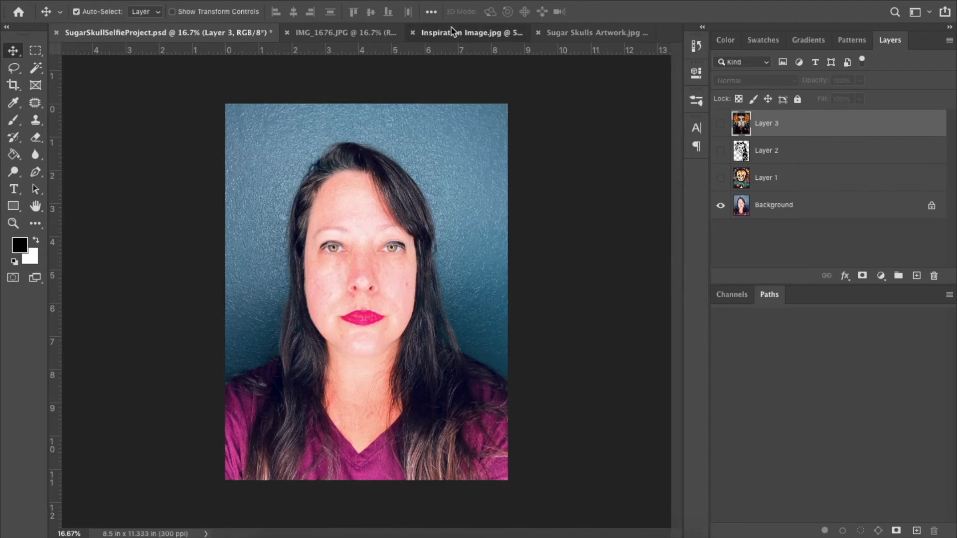
Close the Inspiration Image.jpg document
click(453, 32)
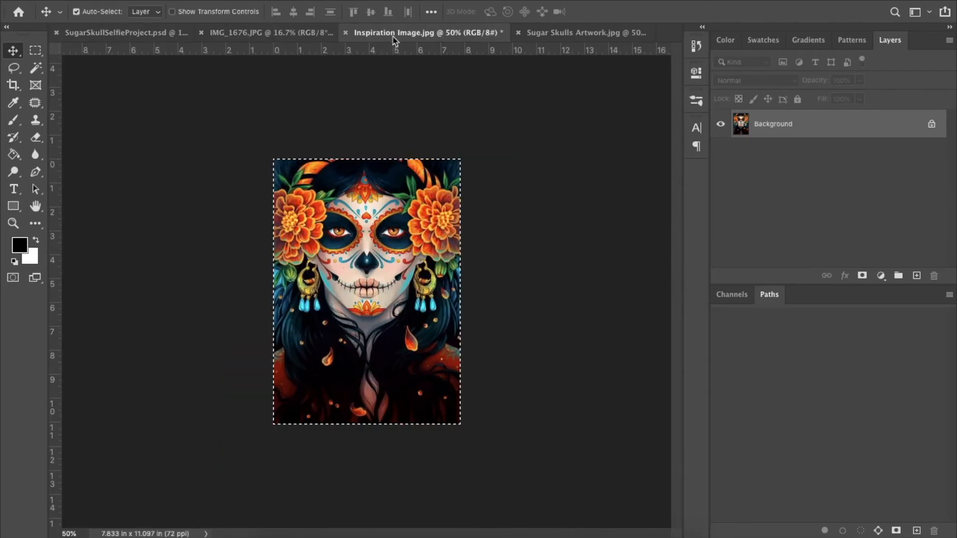
click(345, 33)
click(432, 181)
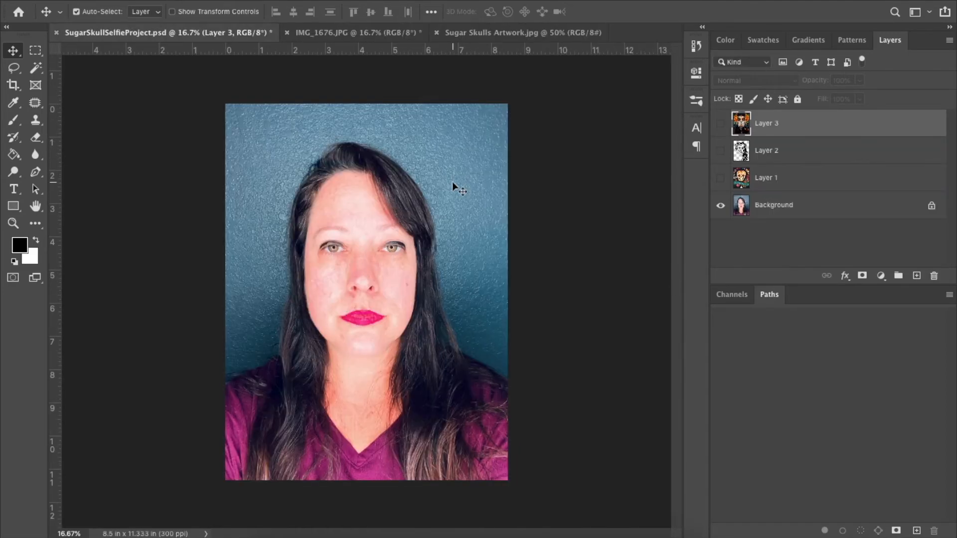
Examine the middle-row skulls in Sugar Skulls Artwork.jpg at 100% magnification
click(508, 32)
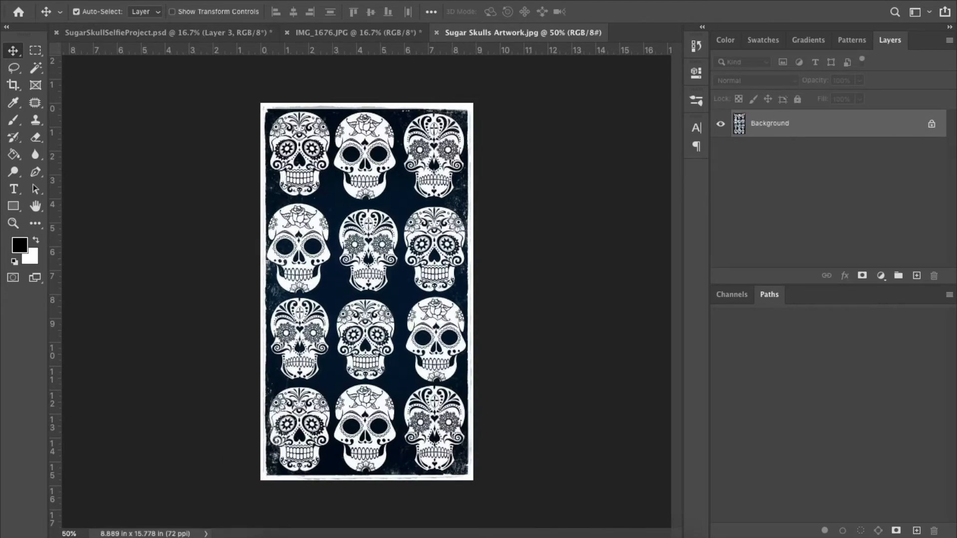
click(15, 225)
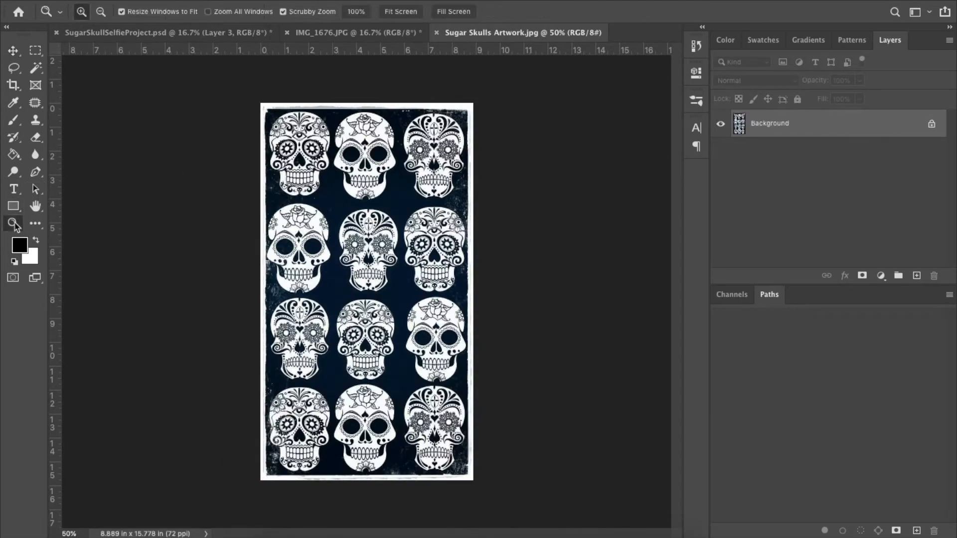
click(423, 234)
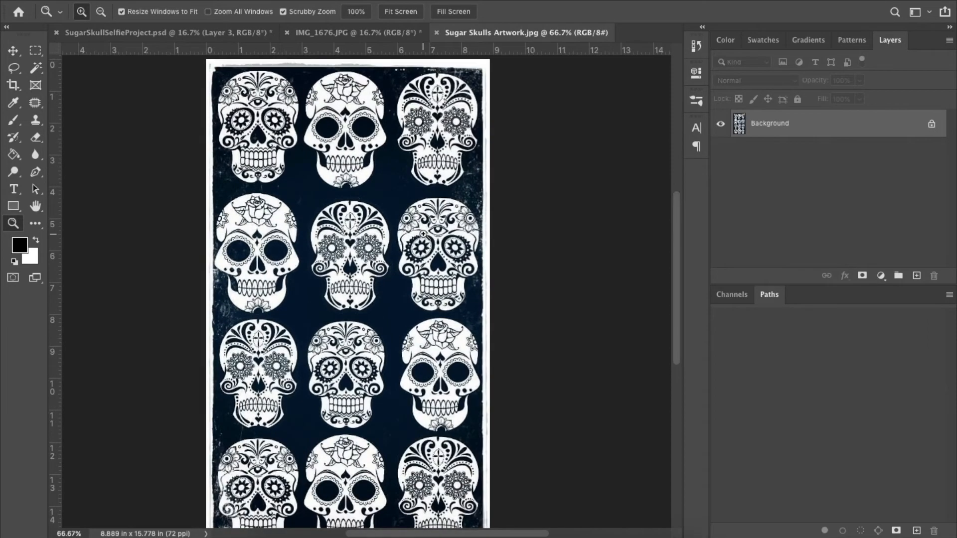
click(423, 233)
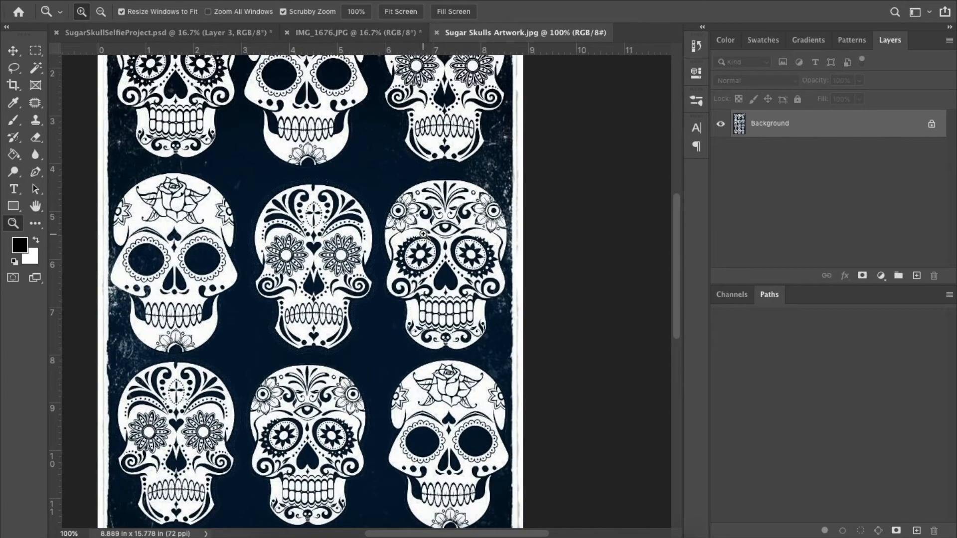
scroll(423, 234, up, 3)
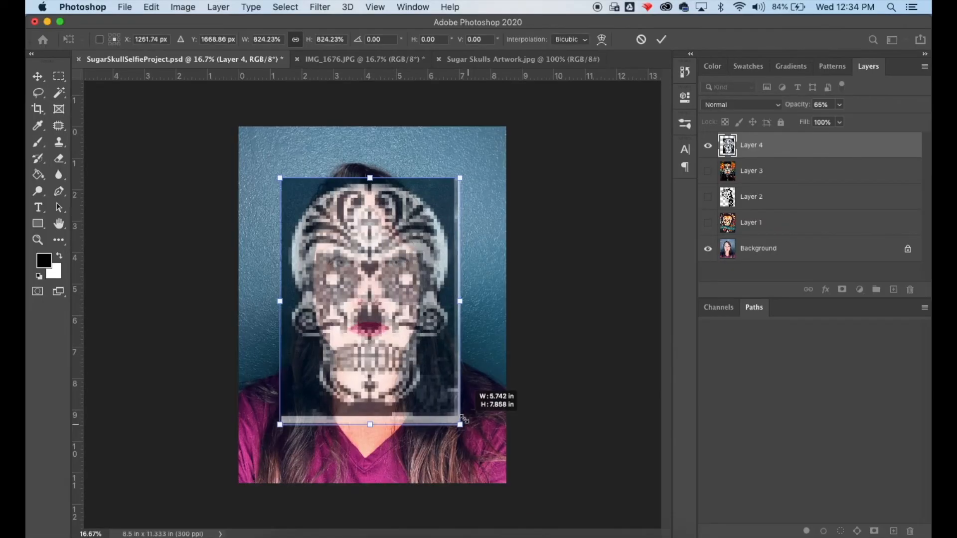
Scale the skull on Layer 4 down to about 647% and position it over the selfie's face
drag(452, 419, 446, 386)
drag(356, 353, 367, 349)
drag(448, 281, 438, 281)
drag(293, 281, 298, 282)
drag(378, 297, 378, 295)
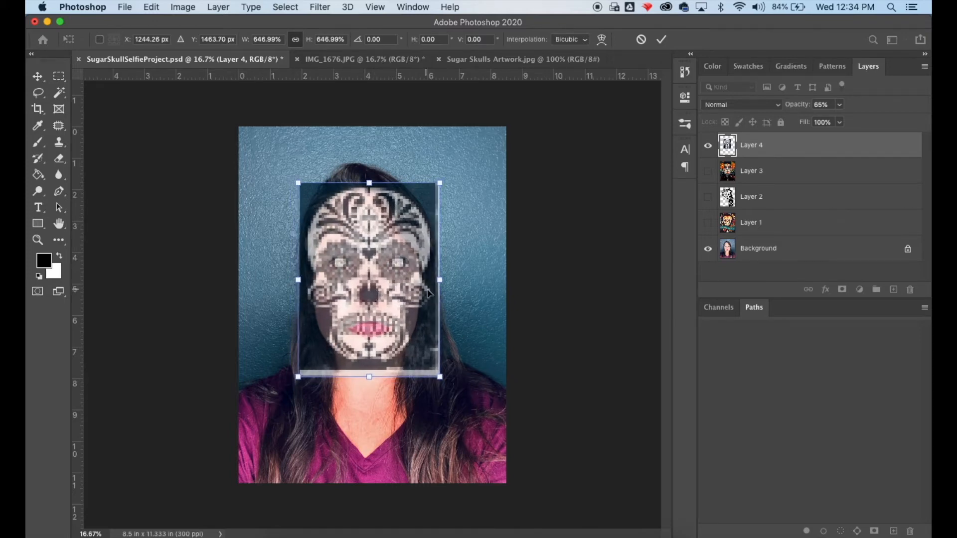
Narrow and slightly lengthen the Layer 4 skull to match the face's eyes and chin, and apply the transformation
drag(439, 282, 434, 282)
drag(379, 300, 381, 302)
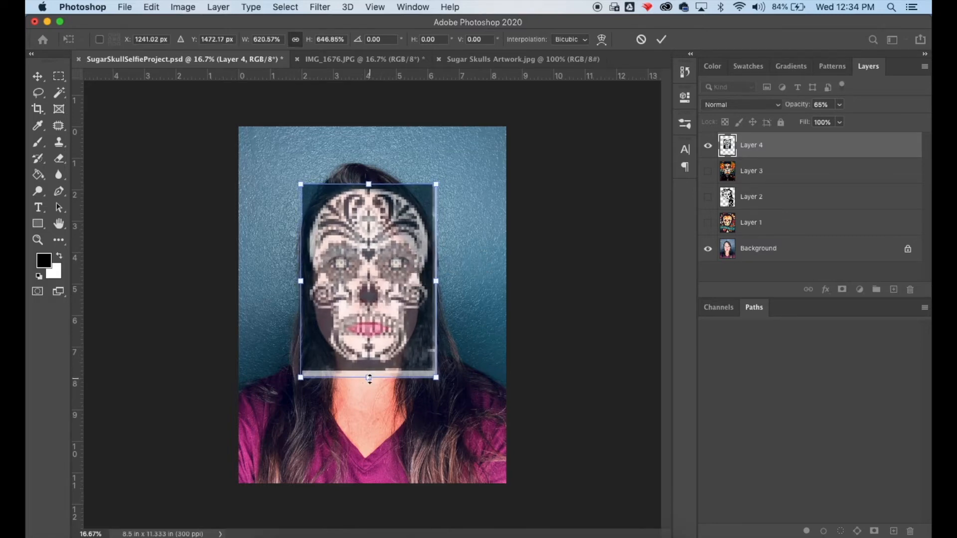
drag(370, 378, 370, 384)
drag(437, 283, 434, 283)
click(40, 78)
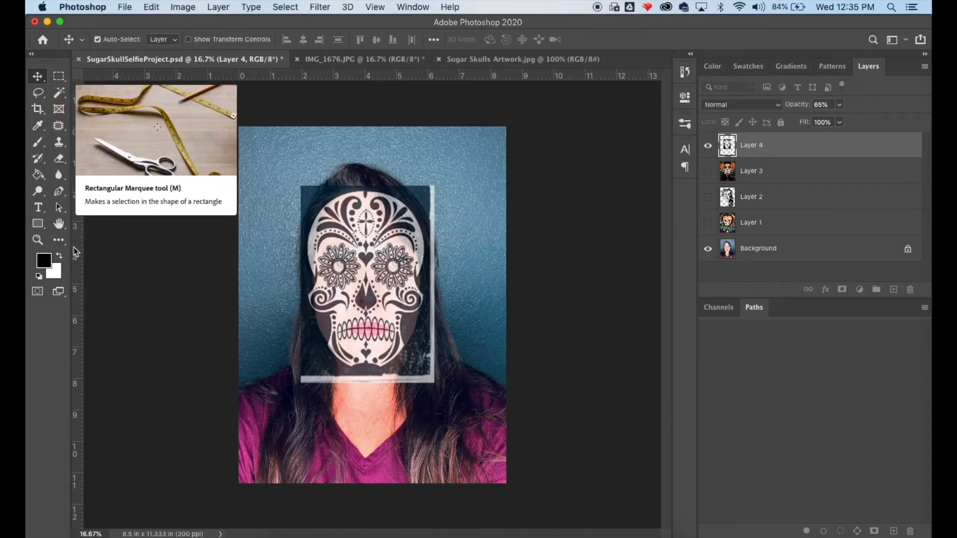
Save the SugarSkullSelfieProject.psd document
click(37, 240)
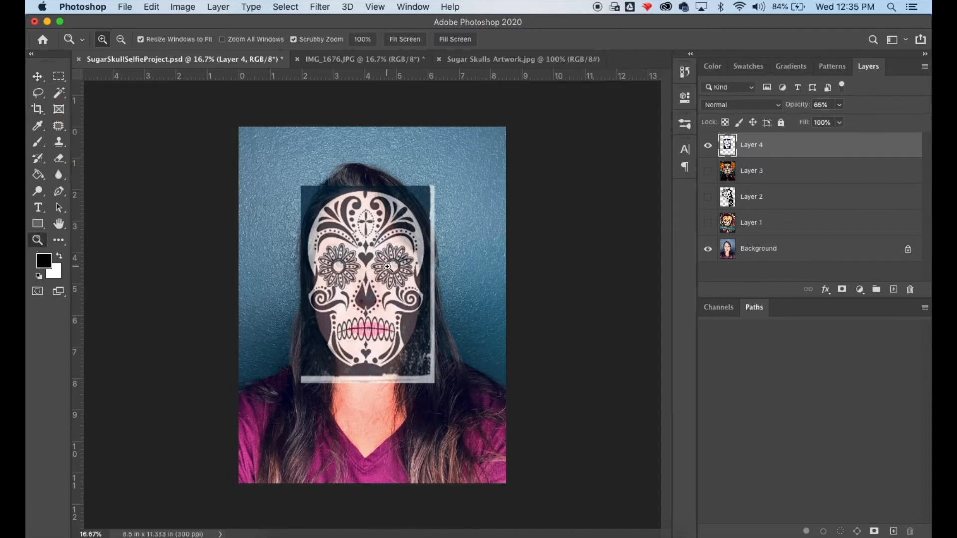
click(388, 269)
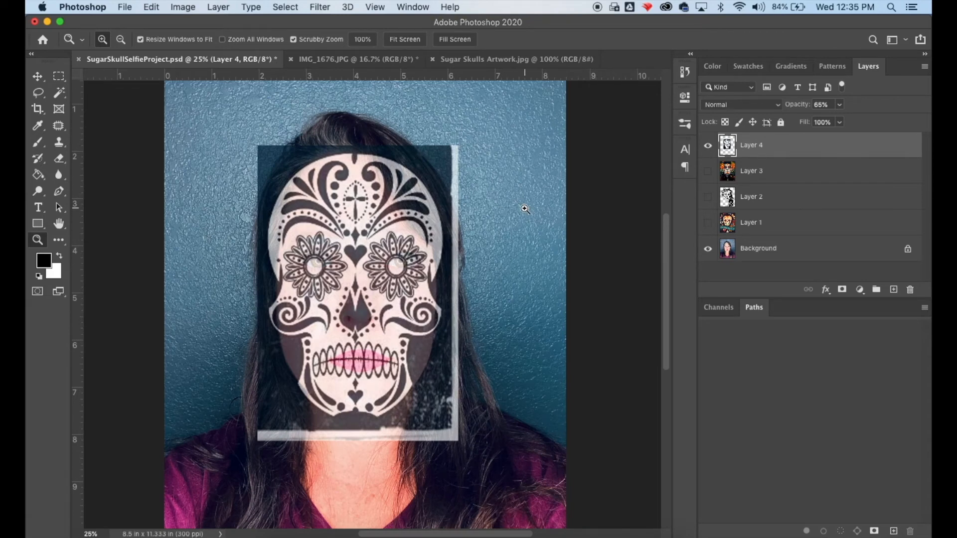
key(super+s)
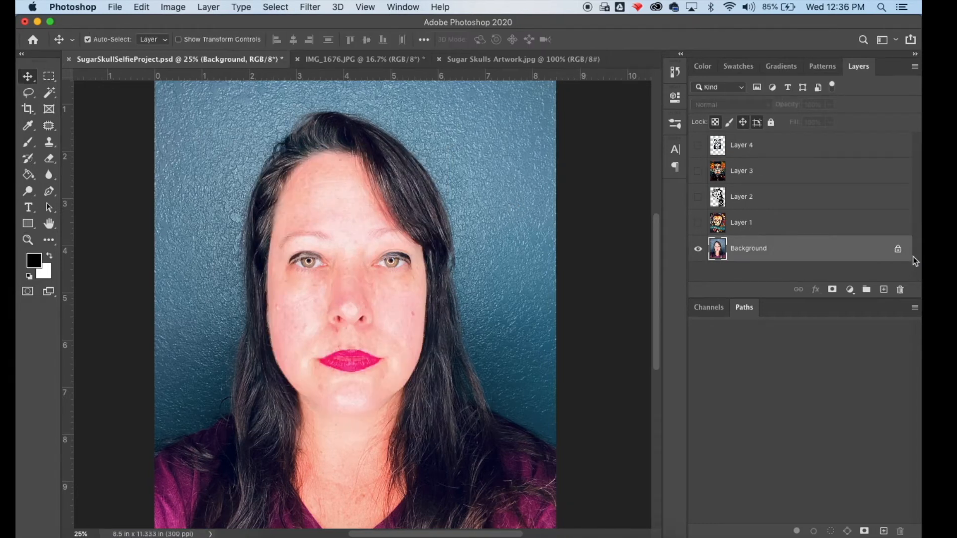
Unlock the Background layer and add a Brightness/Contrast adjustment layer above it with brightness -23 and contrast 5
click(907, 249)
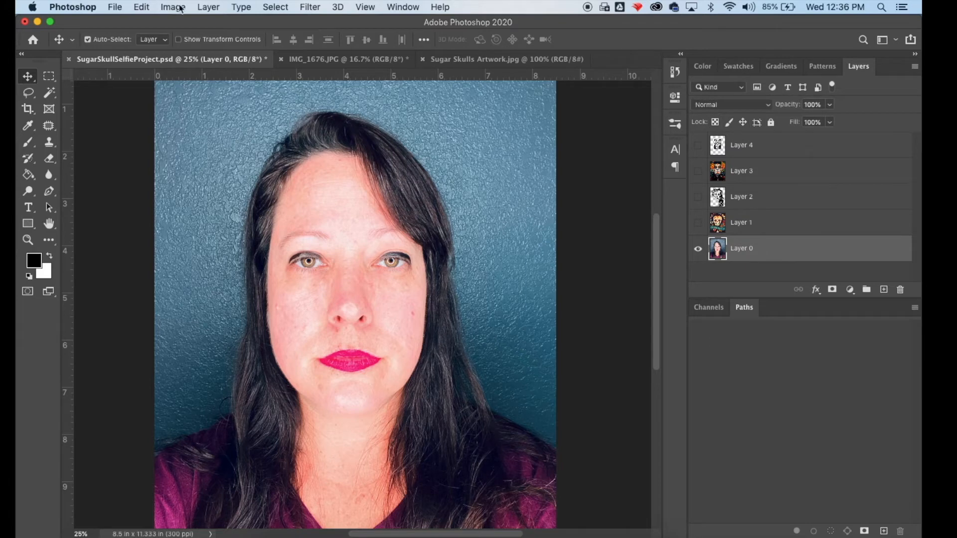
click(220, 7)
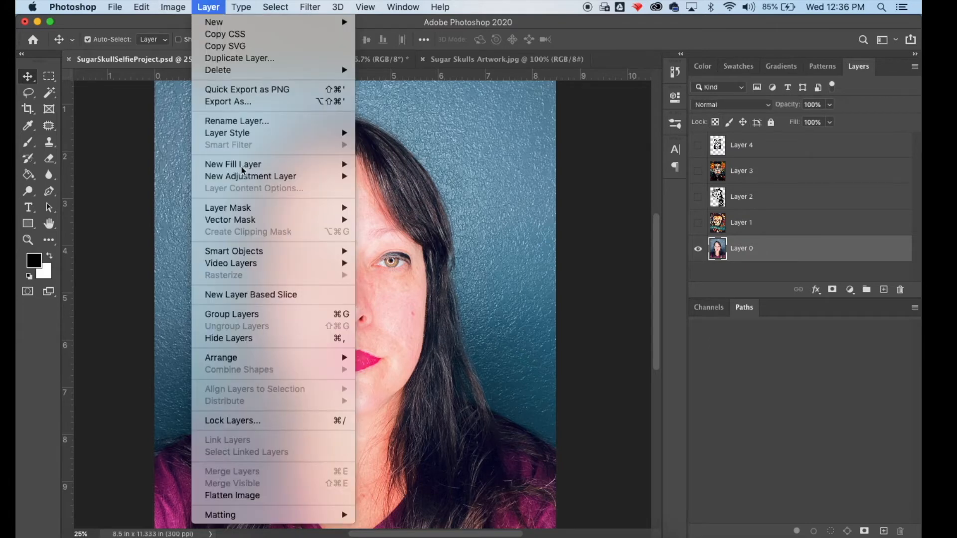
mouse_move(244, 180)
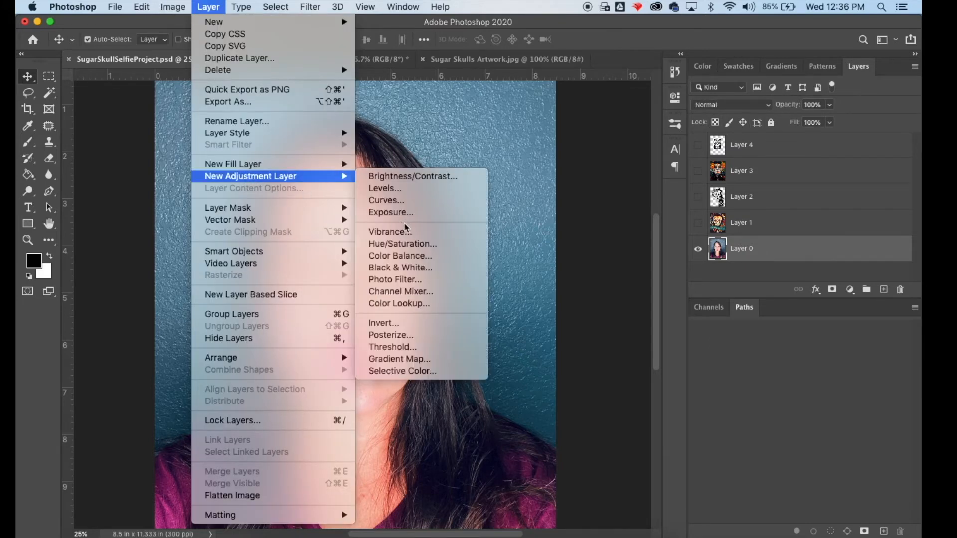
click(417, 178)
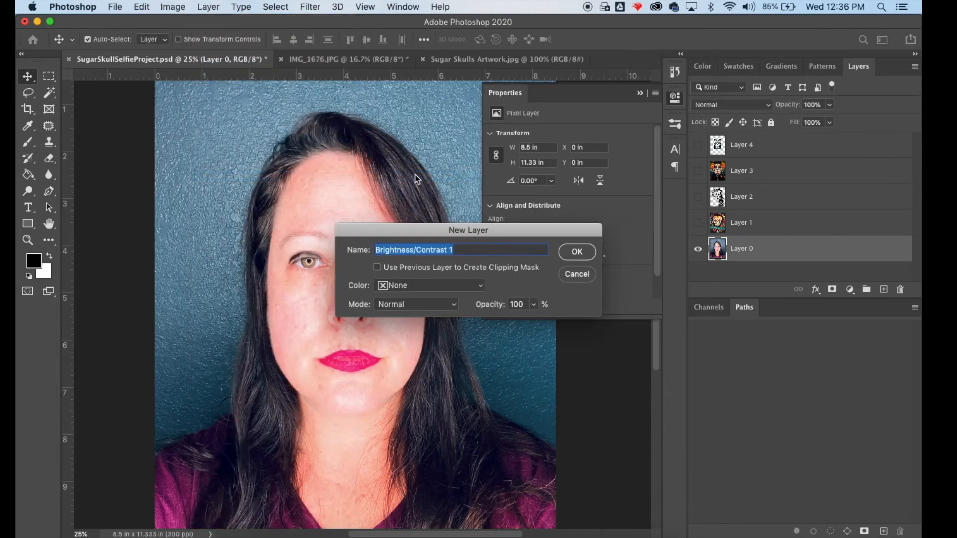
click(578, 252)
mouse_move(568, 169)
mouse_down()
mouse_move(587, 169)
mouse_move(563, 169)
mouse_move(602, 193)
mouse_move(564, 195)
mouse_move(573, 170)
mouse_move(545, 170)
mouse_move(588, 195)
mouse_move(570, 194)
mouse_move(556, 170)
mouse_up()
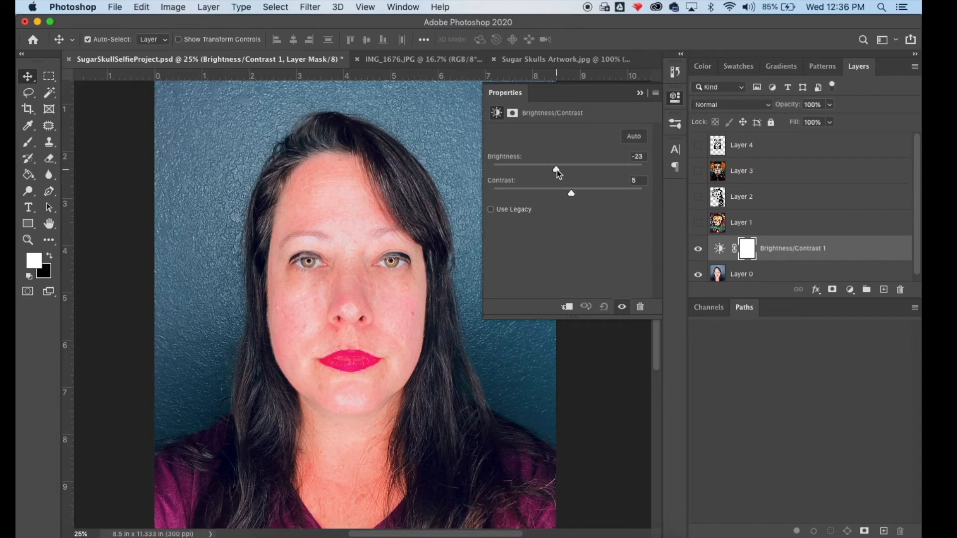
click(639, 94)
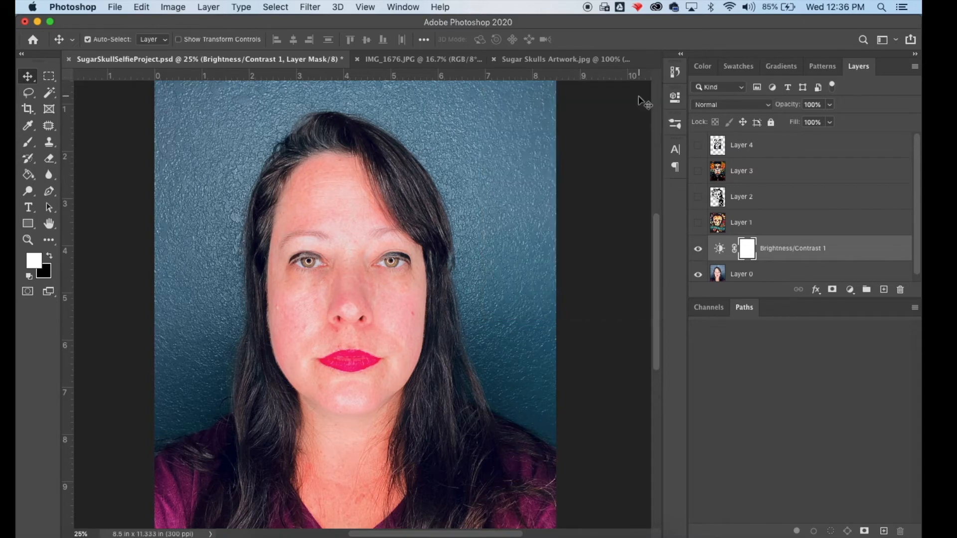
Add a Color Balance adjustment layer with midtones Cyan/Red +12, Magenta/Green +5 and Yellow/Blue +12, and delete its layer mask
click(186, 8)
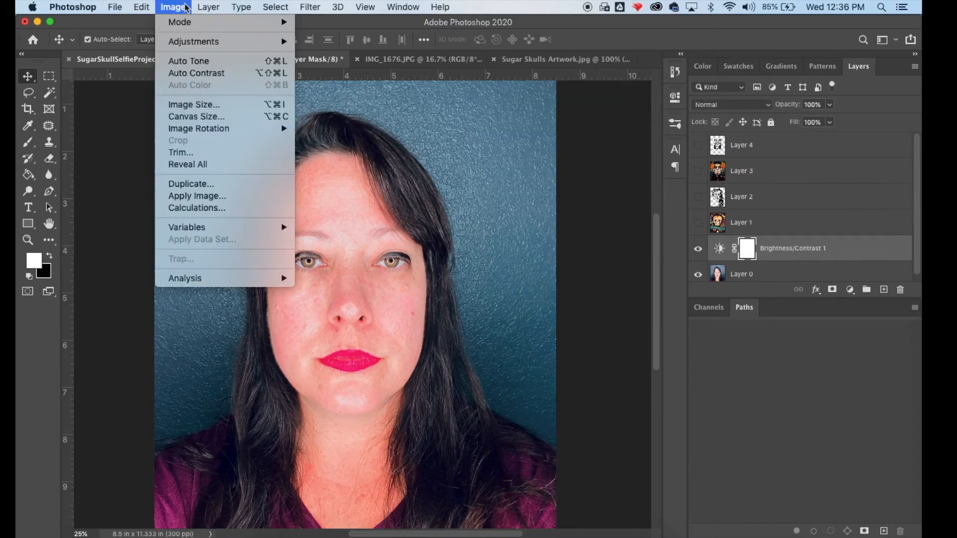
mouse_move(182, 49)
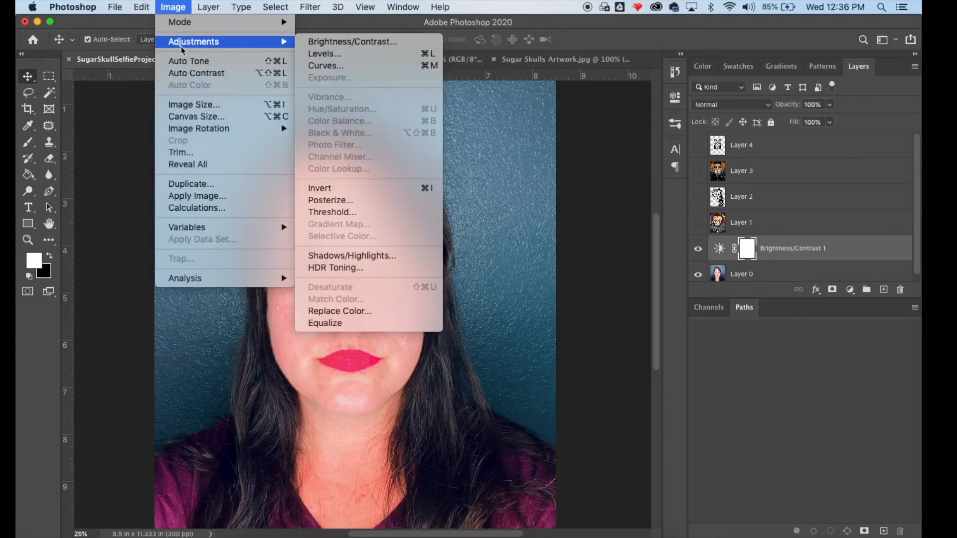
mouse_move(205, 6)
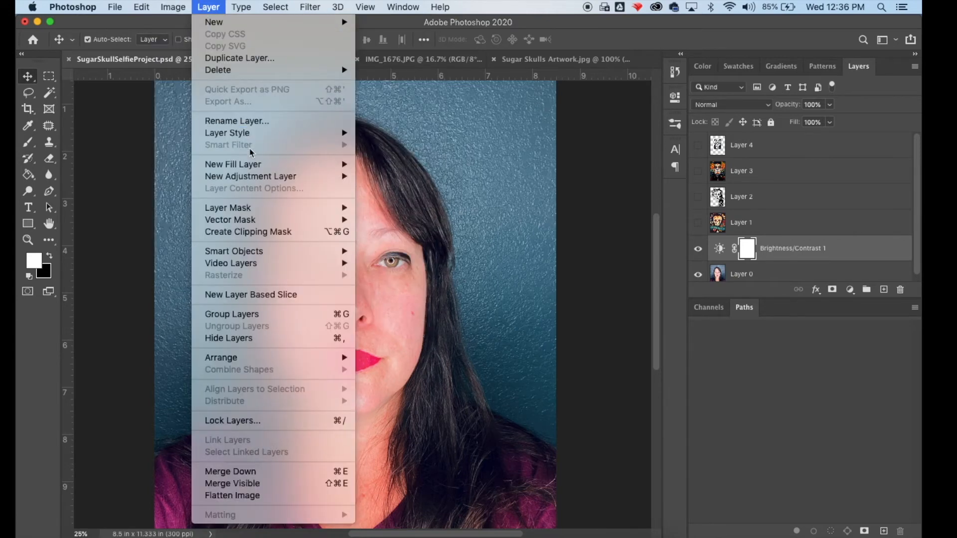
mouse_move(260, 180)
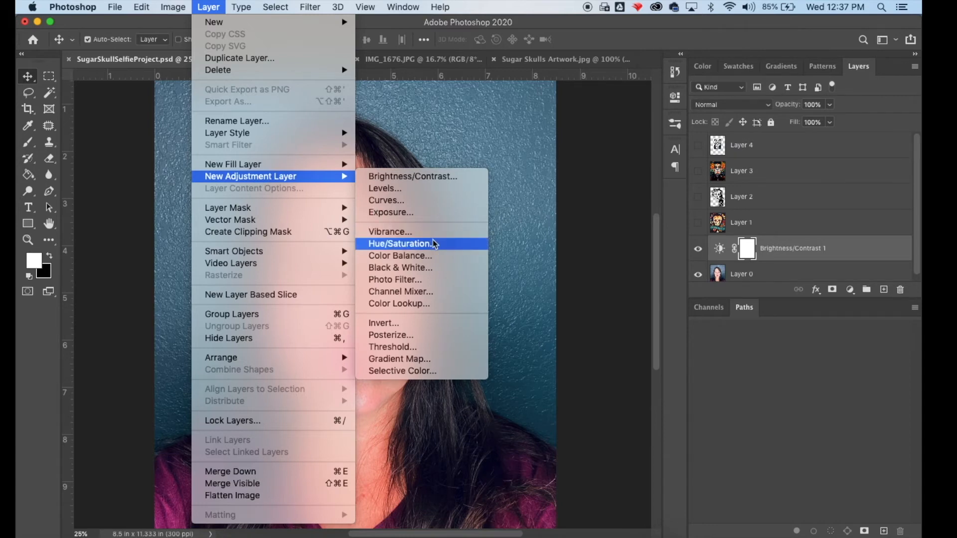
click(433, 260)
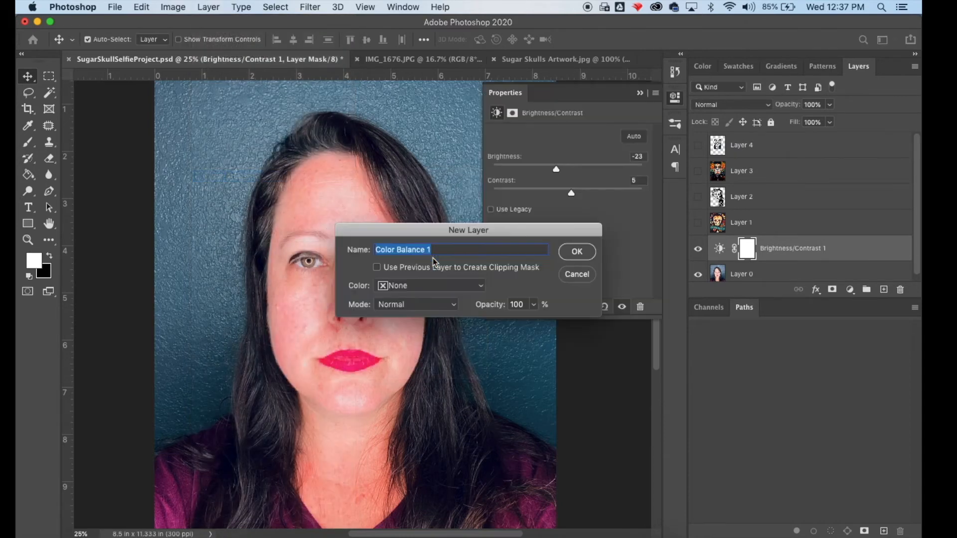
click(576, 251)
drag(550, 162, 644, 213)
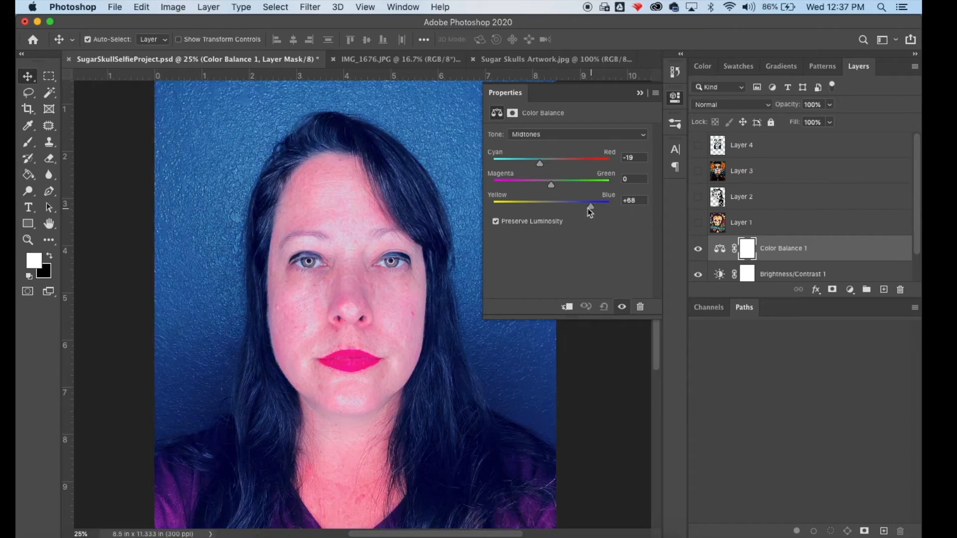
drag(594, 208, 561, 207)
drag(540, 163, 557, 195)
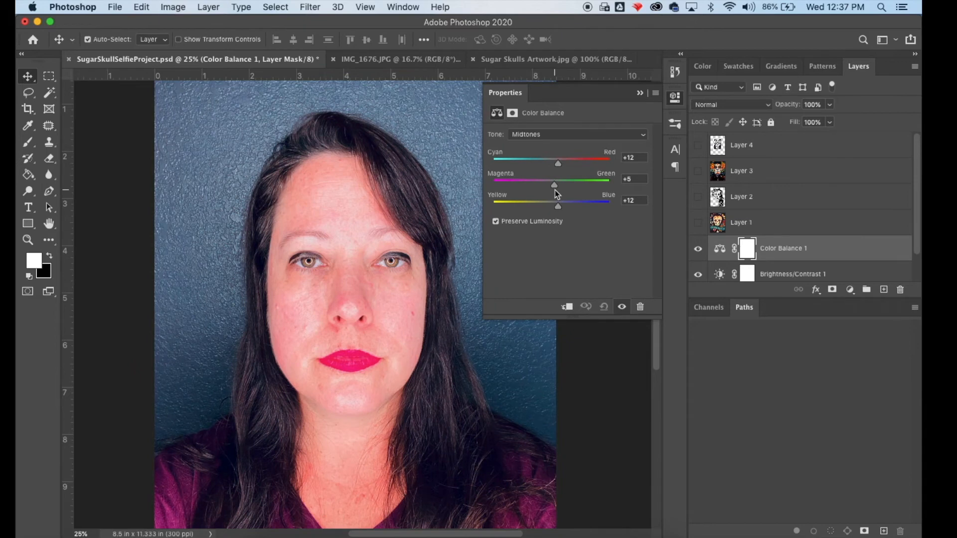
click(641, 93)
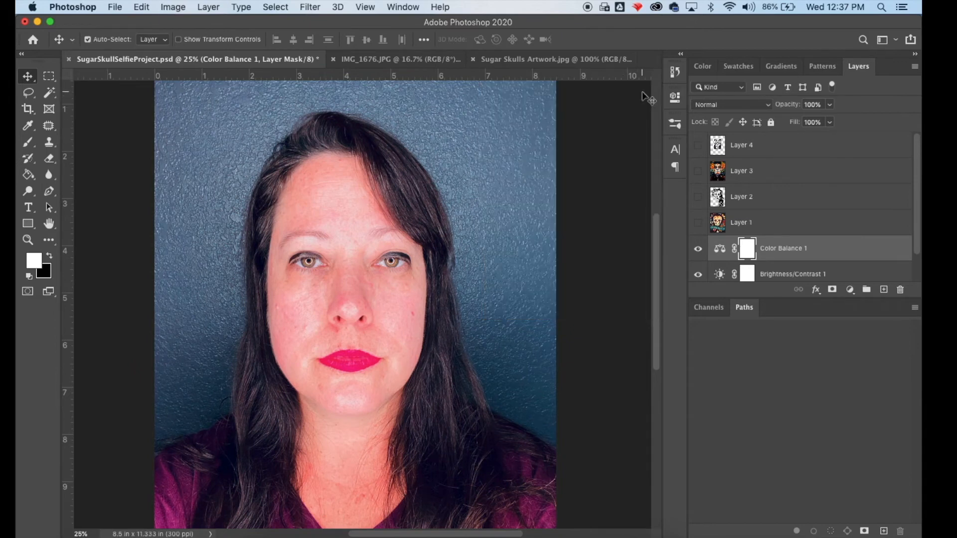
click(900, 290)
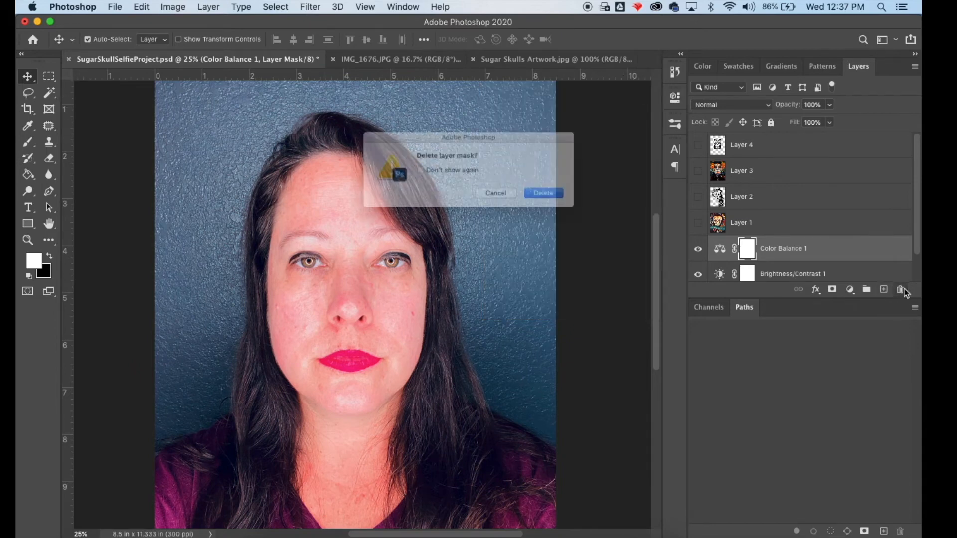
click(563, 199)
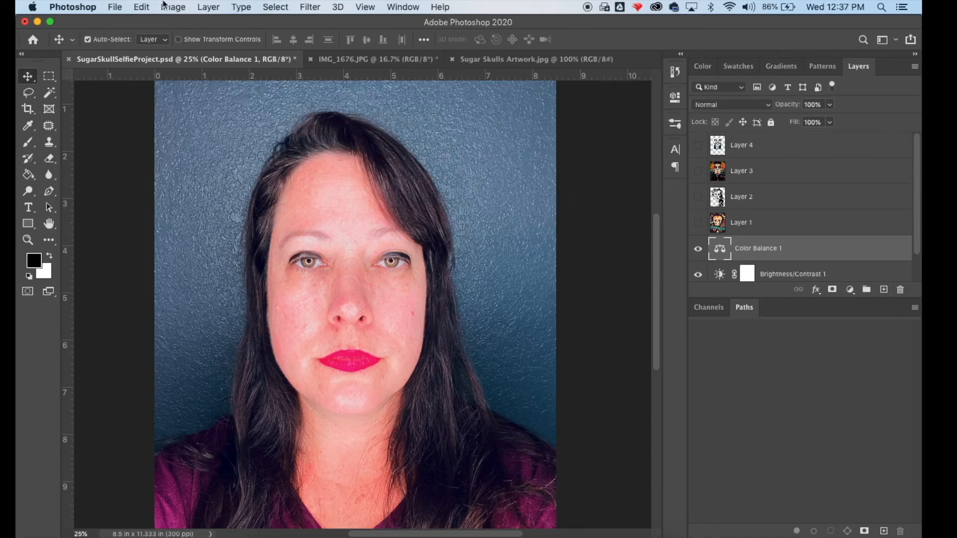
Add a Black & White adjustment layer above the Color Balance 1 layer
click(178, 7)
mouse_move(209, 7)
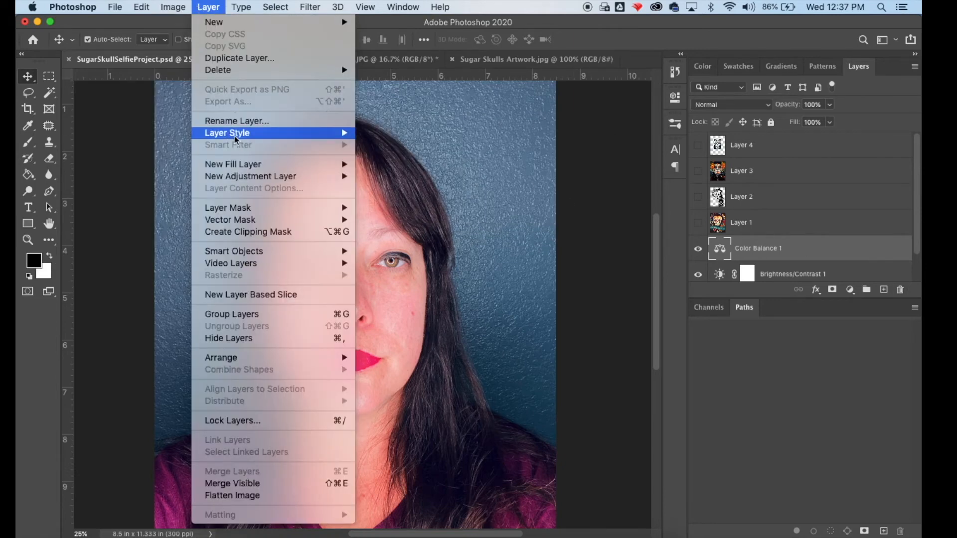
mouse_move(245, 178)
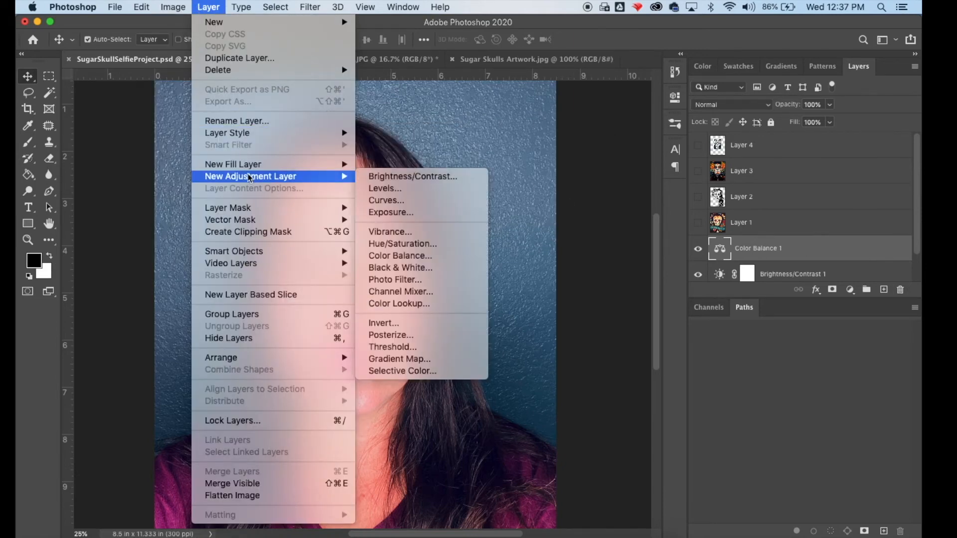
click(401, 268)
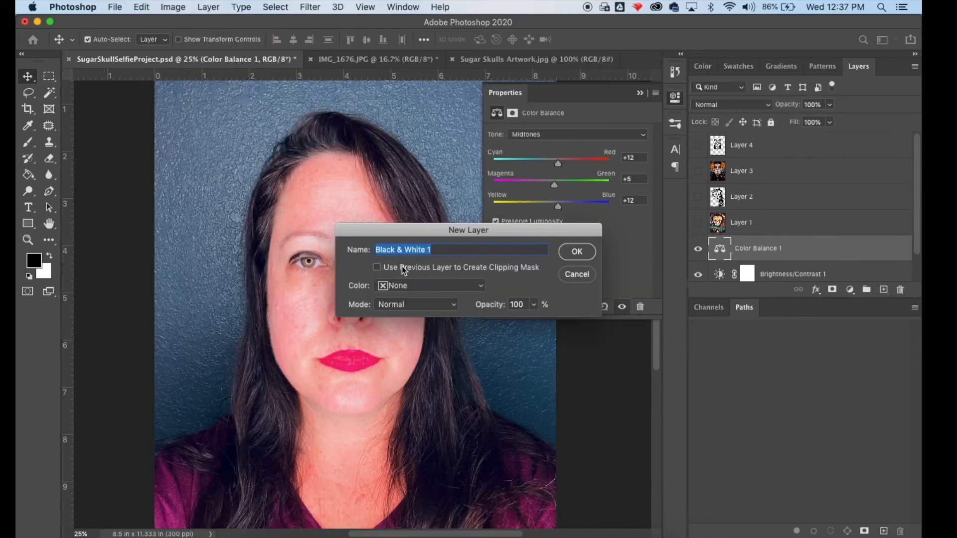
click(578, 252)
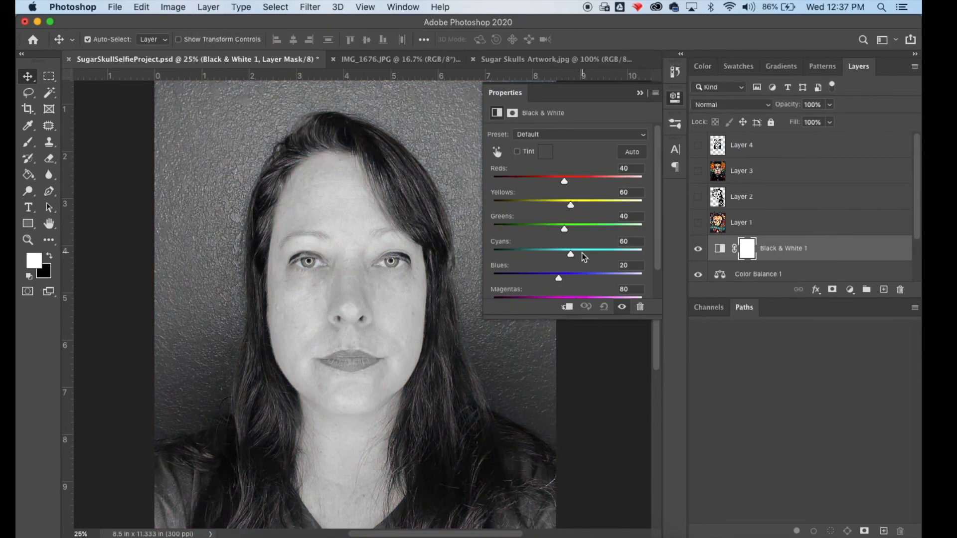
Set the Black & White adjustment to reds 63, yellows 197, greens 111, cyans 300, blues -55 and magentas 86, keeping the Default preset
drag(566, 185, 651, 251)
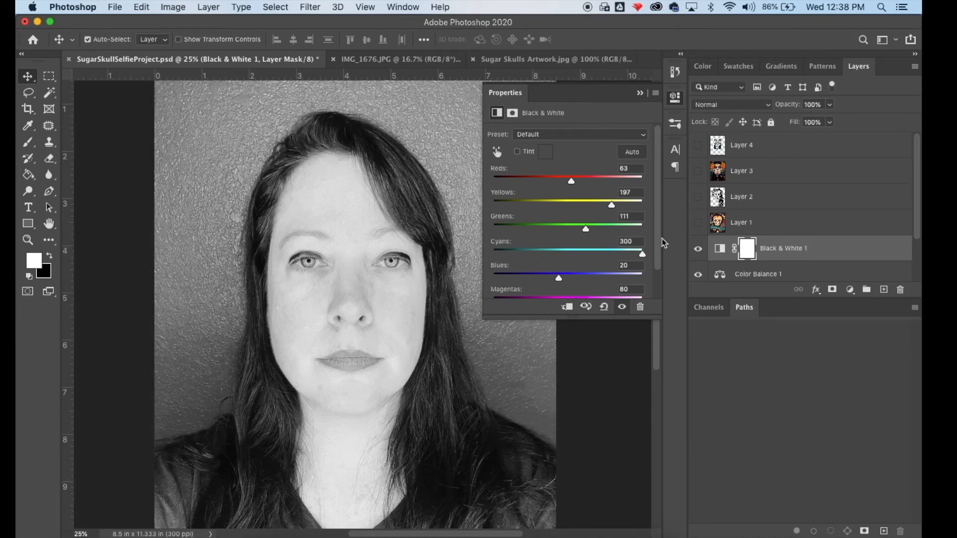
drag(558, 278, 538, 283)
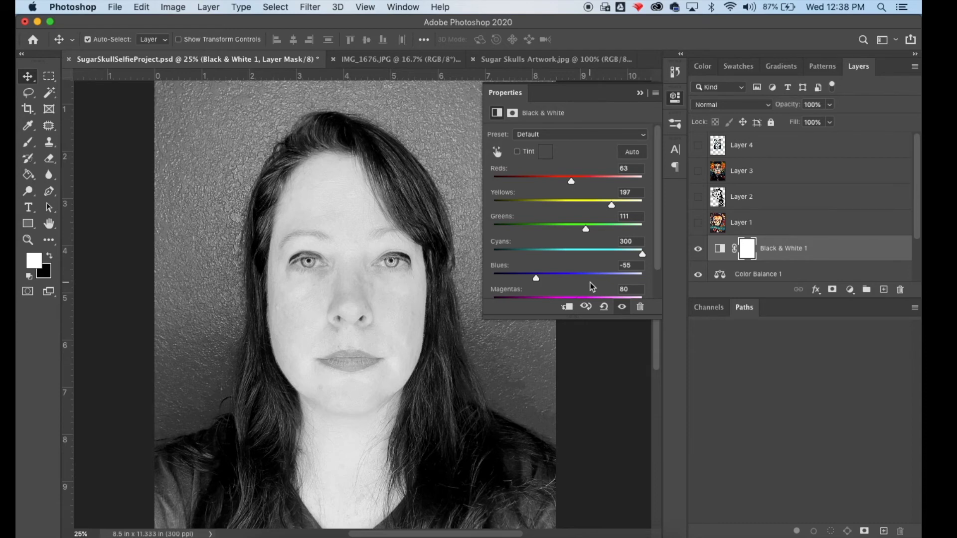
scroll(591, 288, down, 2)
mouse_move(579, 272)
mouse_down()
mouse_move(564, 271)
mouse_move(603, 274)
mouse_move(560, 274)
mouse_move(578, 274)
mouse_up()
scroll(578, 274, up, 2)
click(578, 135)
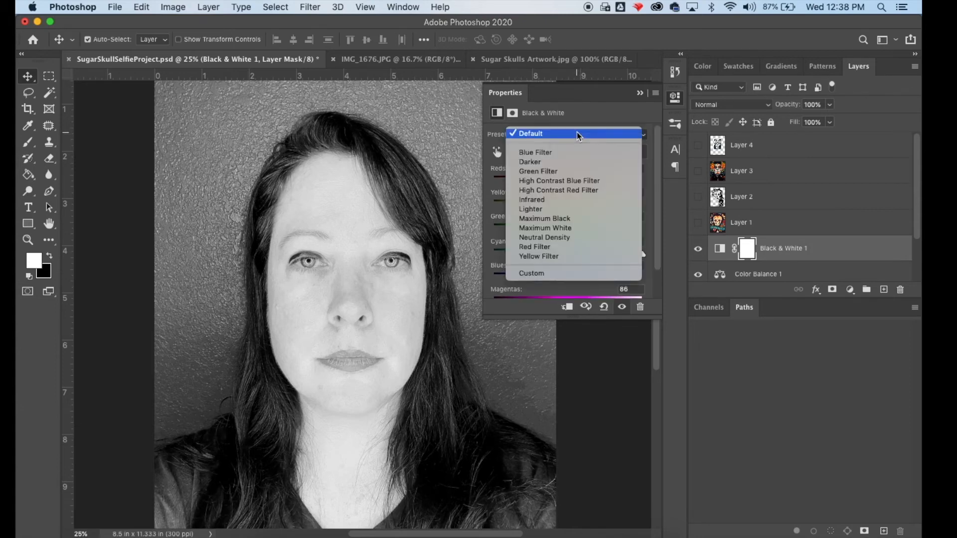
click(578, 134)
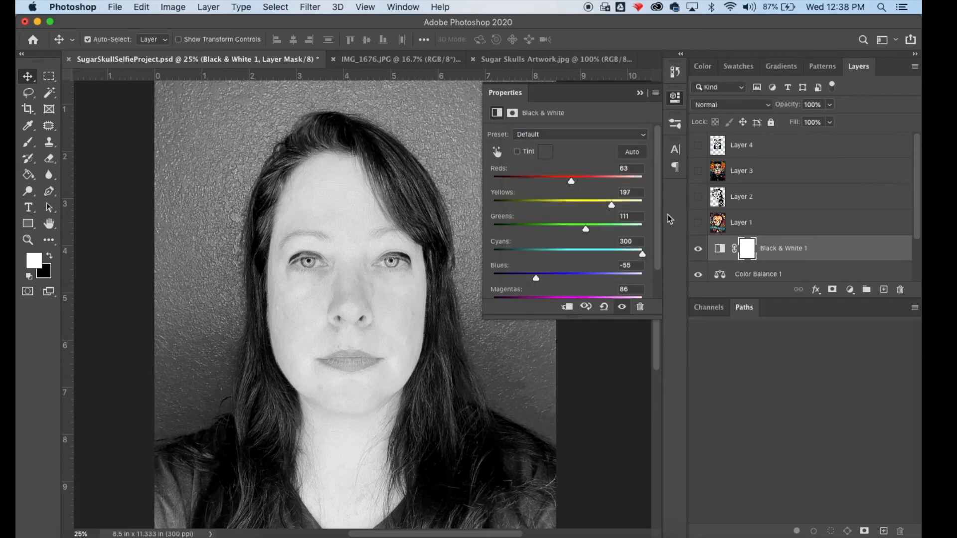
click(639, 93)
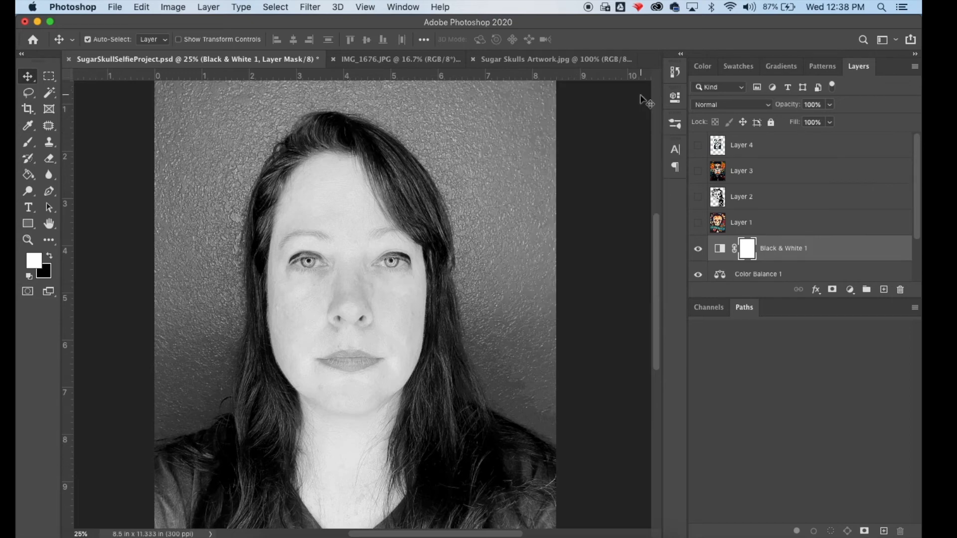
Duplicate the Layer 0 selfie and place the copy, hidden, directly above the Black & White 1 adjustment layer
click(369, 8)
click(383, 113)
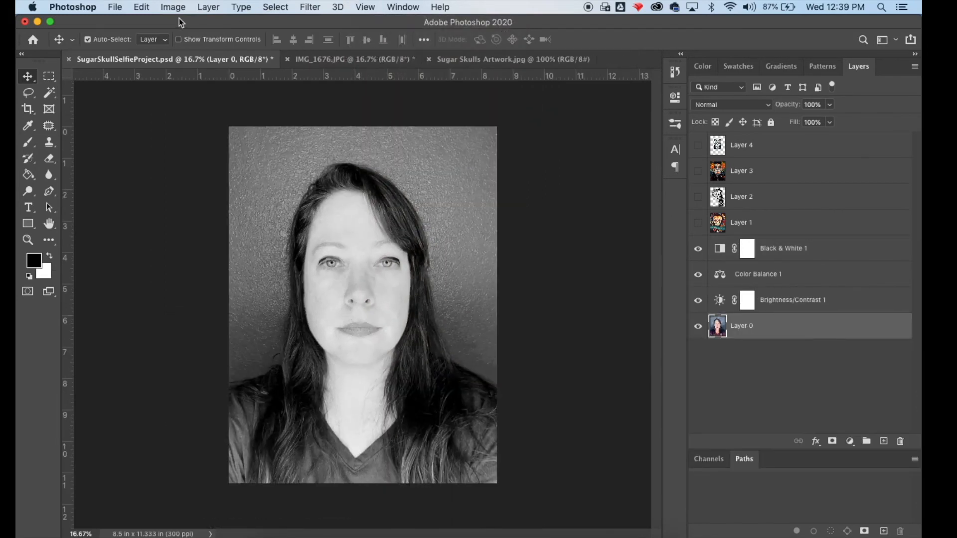
click(208, 7)
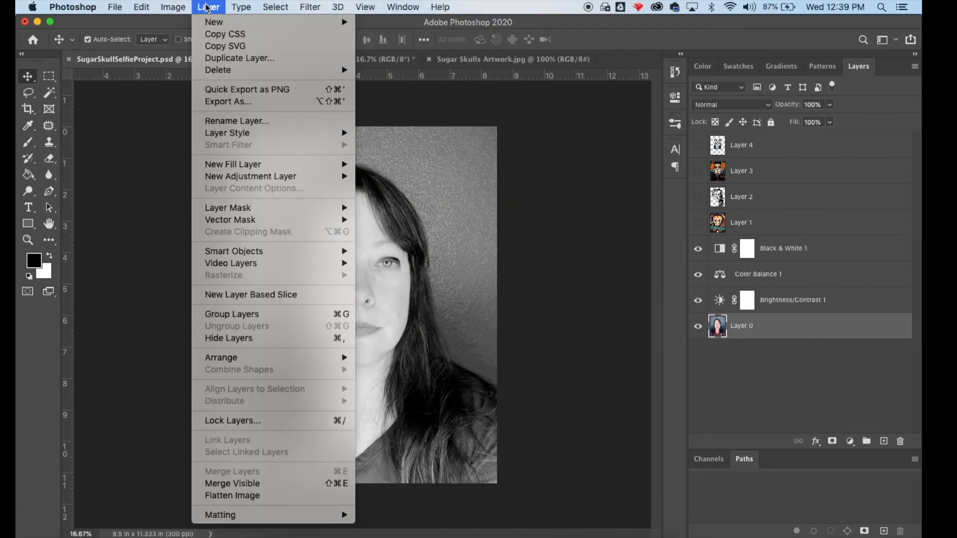
click(229, 58)
click(576, 222)
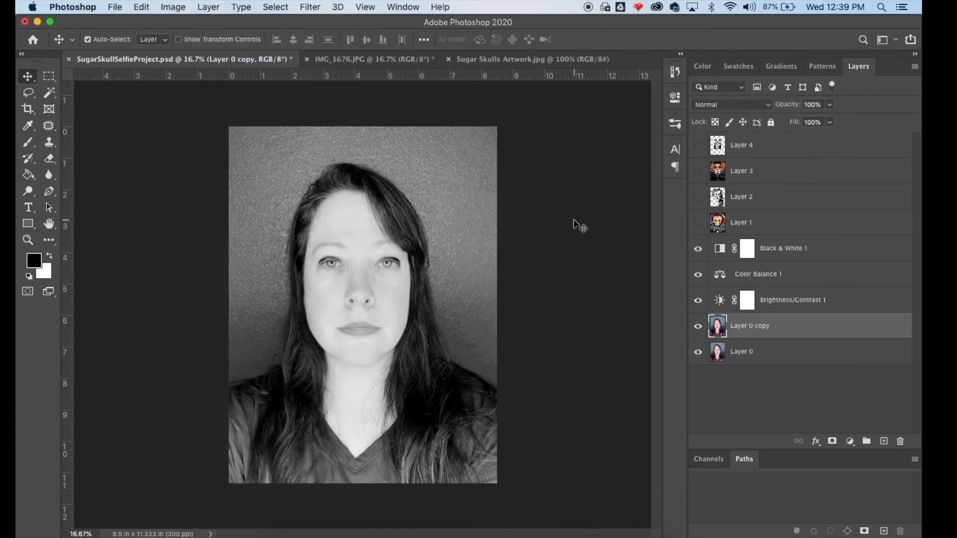
drag(748, 330, 744, 235)
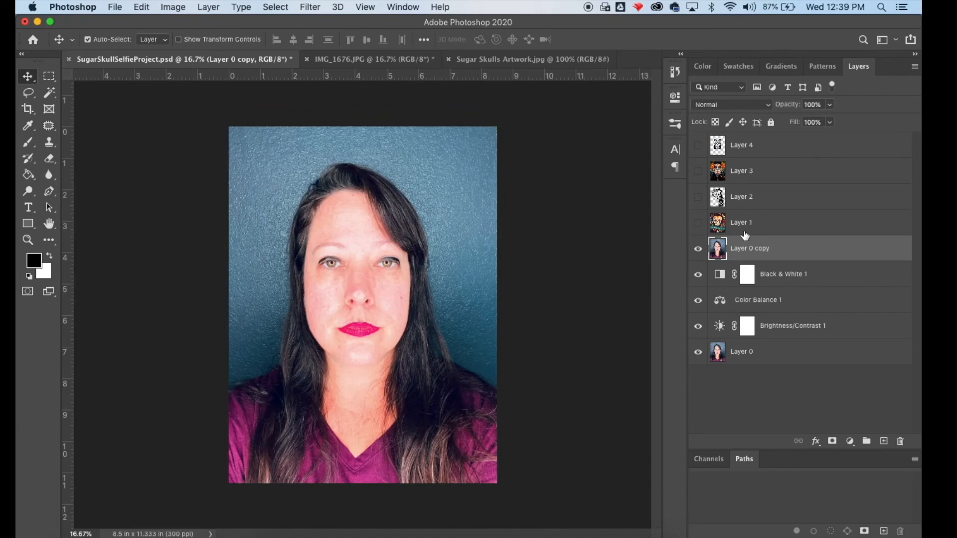
click(698, 251)
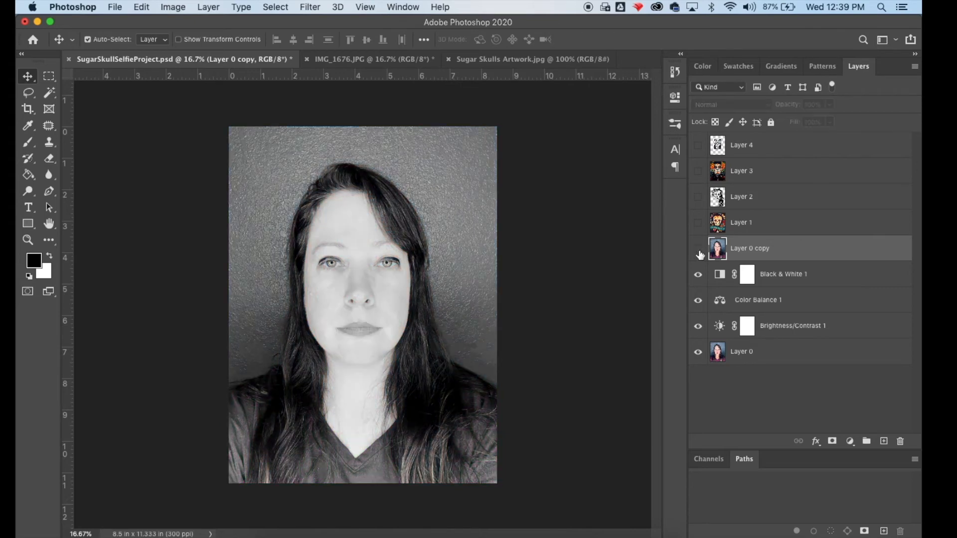
Show the Layer 4 skull over the face and add a new empty layer above it
click(698, 146)
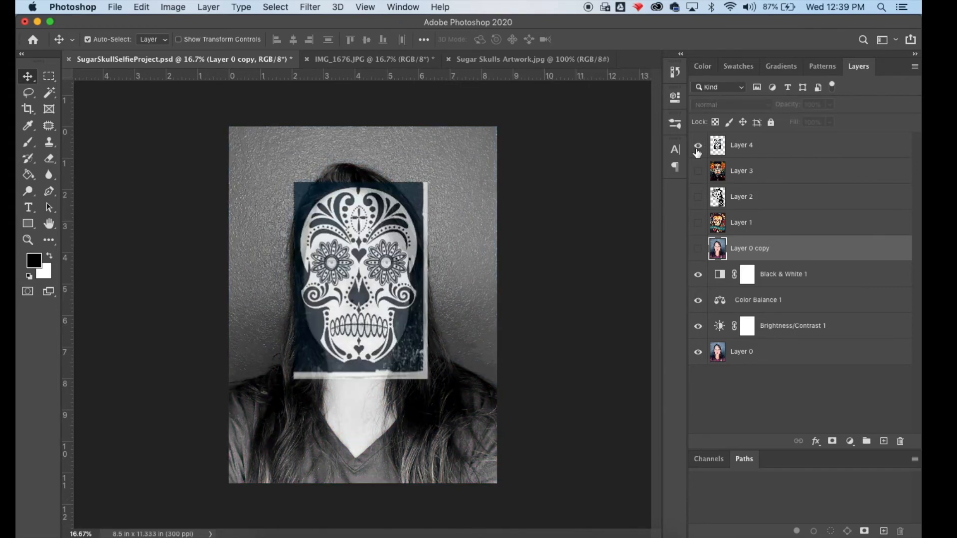
click(27, 240)
click(375, 274)
click(368, 277)
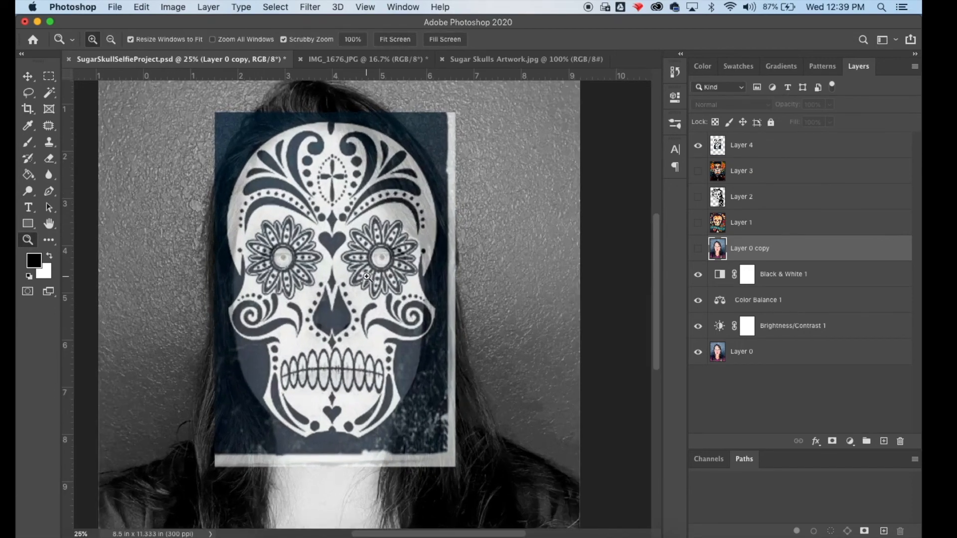
click(770, 148)
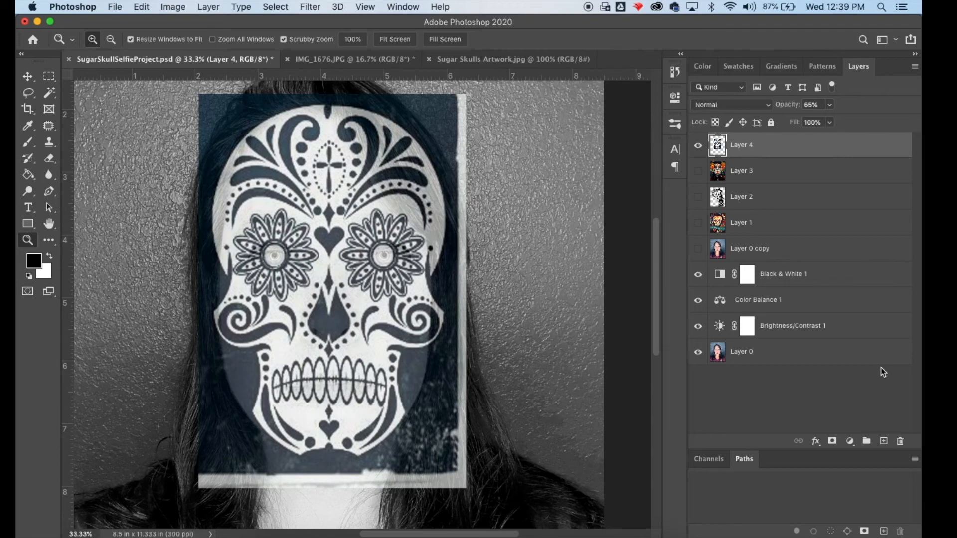
click(883, 441)
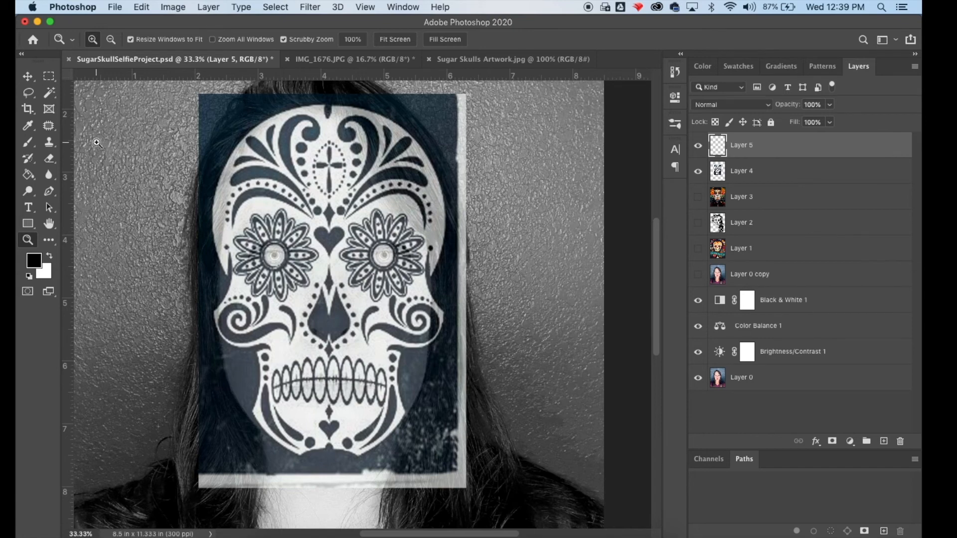
Start a Pen tool shape with no fill and a 1 px black stroke, tracing the skull's cranium from the left temple over the crown to the right temple
click(54, 198)
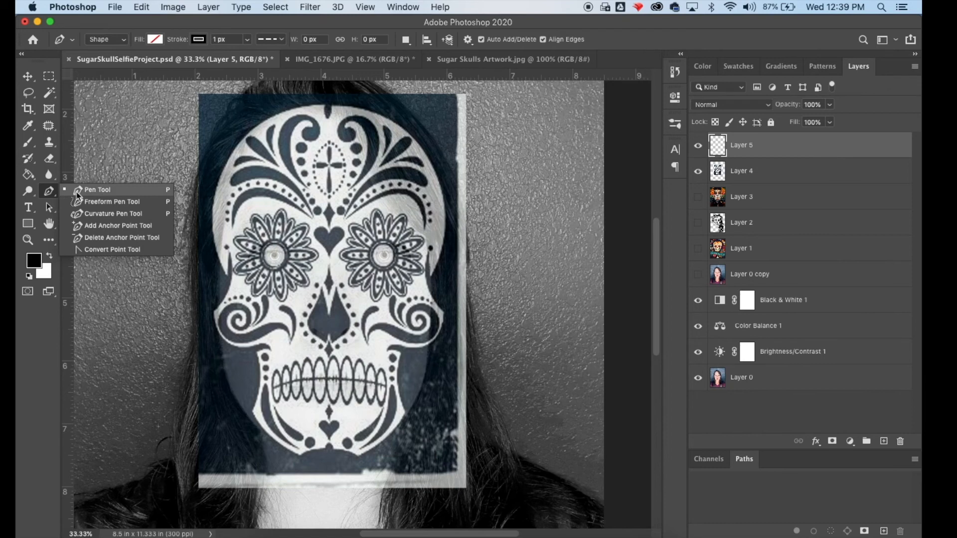
click(78, 194)
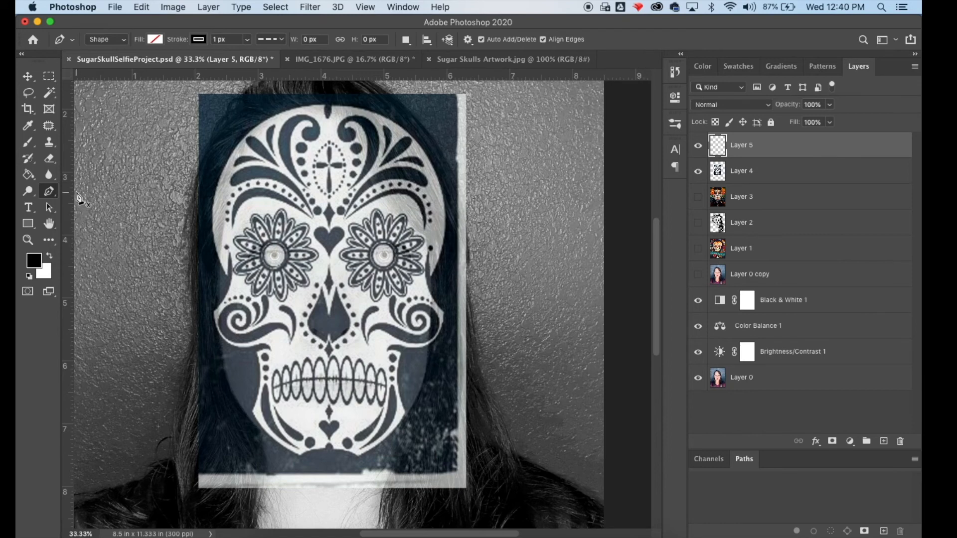
click(227, 273)
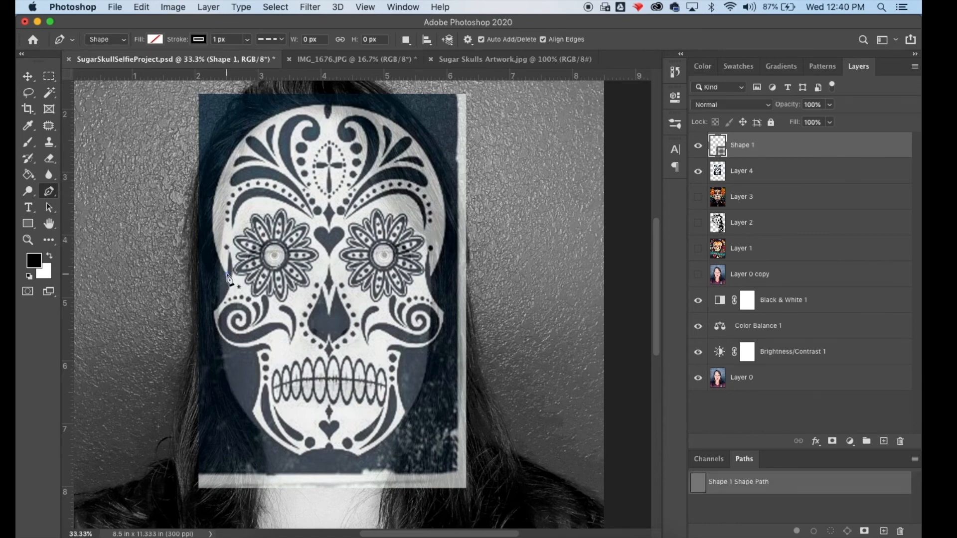
drag(213, 203, 220, 169)
drag(328, 106, 417, 106)
click(440, 189)
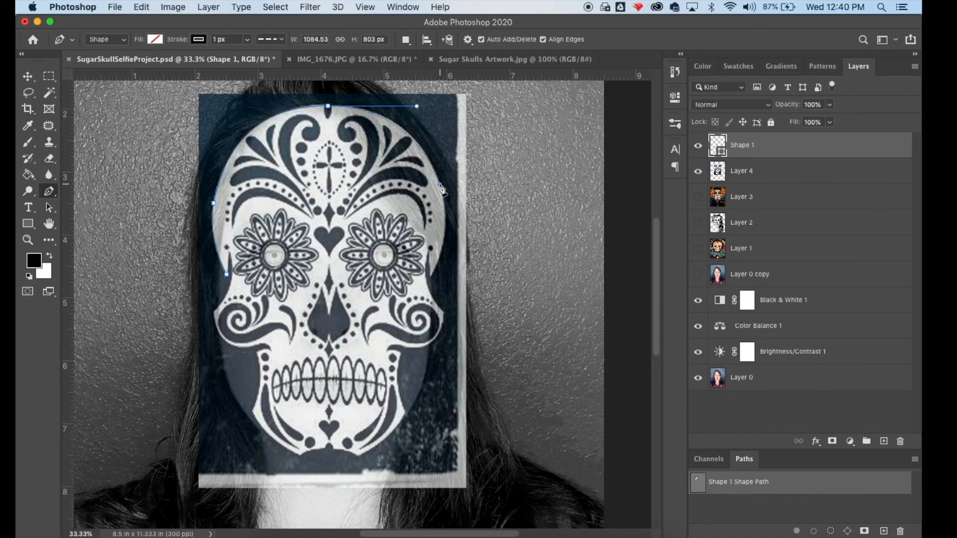
drag(441, 189, 443, 199)
click(431, 277)
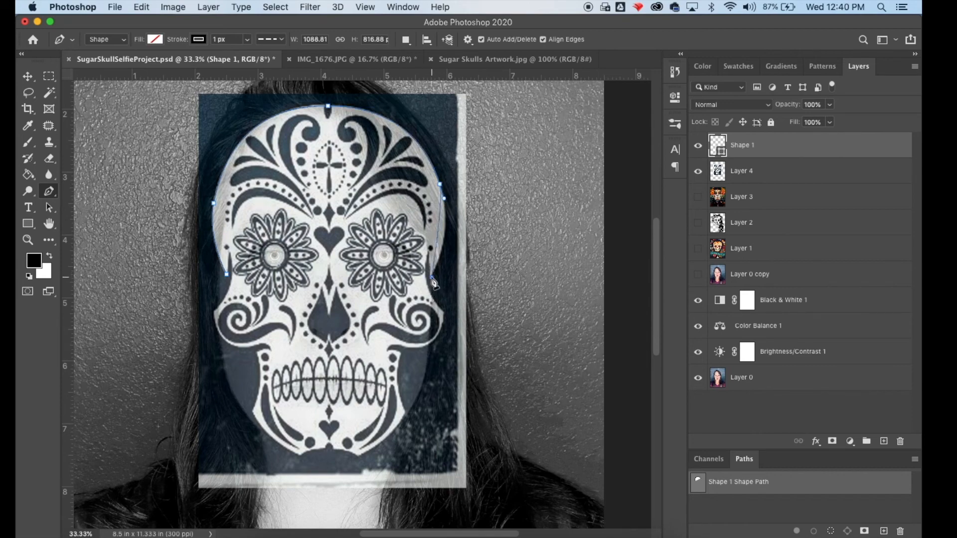
drag(432, 279, 414, 297)
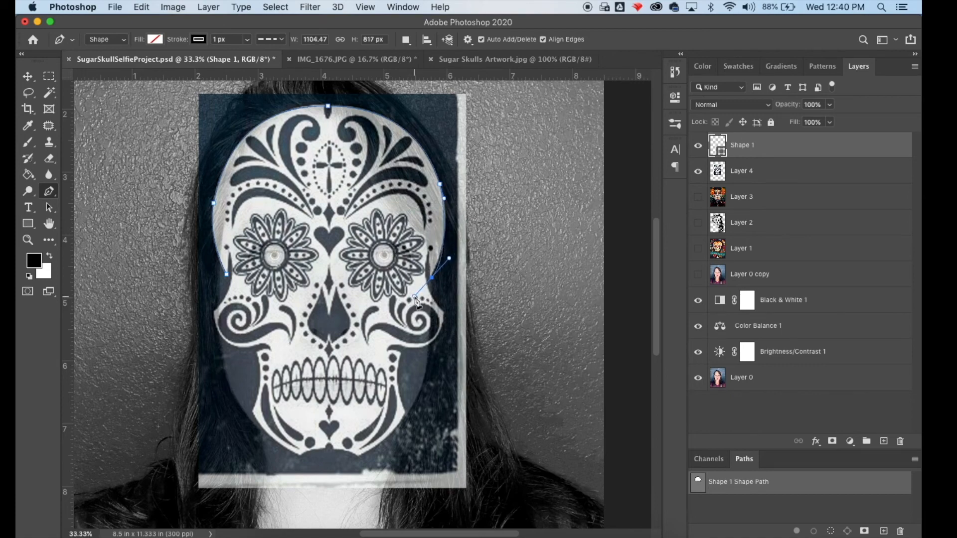
Continue the skull path around the right cheekbone and down the right jaw to the chin
click(426, 282)
click(445, 314)
drag(447, 319, 453, 321)
drag(454, 318, 443, 324)
drag(427, 352, 398, 385)
click(405, 414)
click(359, 456)
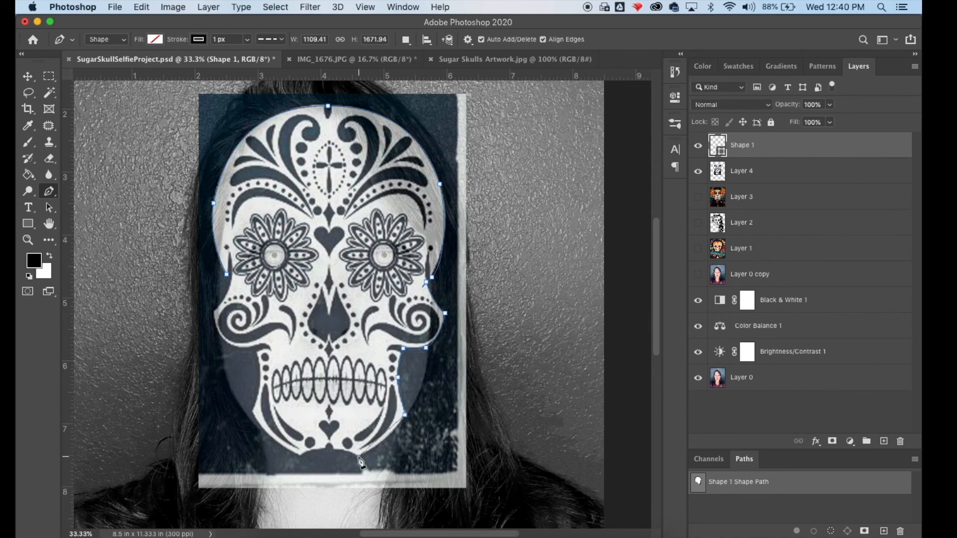
mouse_move(359, 457)
mouse_down()
mouse_move(338, 464)
mouse_move(346, 460)
mouse_up()
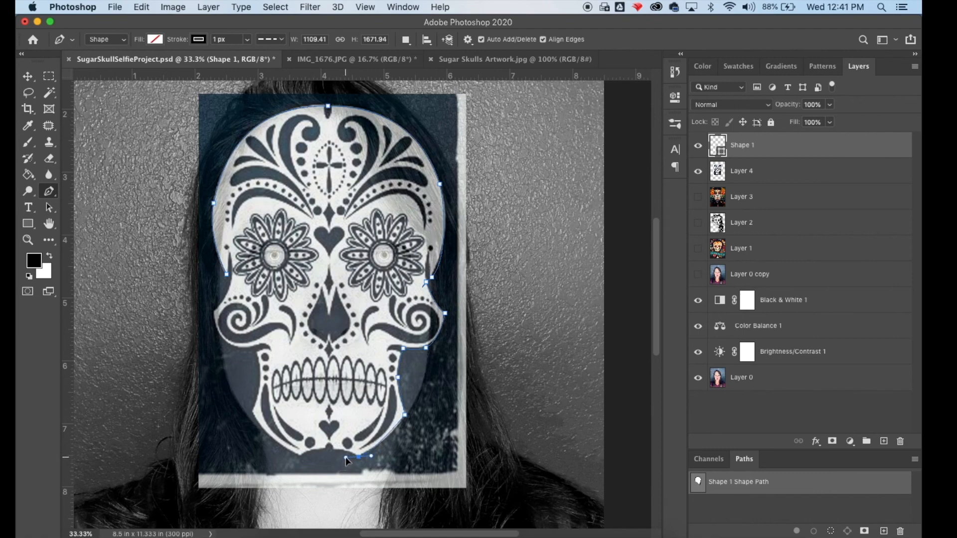
Trace the skull path across the chin, up the left jaw and around the left cheekbone, back to the left temple
click(301, 457)
drag(262, 429, 254, 424)
click(252, 412)
drag(260, 386, 261, 375)
click(258, 354)
click(225, 342)
click(213, 331)
click(214, 311)
drag(230, 286, 233, 277)
Rename the traced shape layer as Skull Outline
click(697, 149)
click(698, 148)
double_click(753, 145)
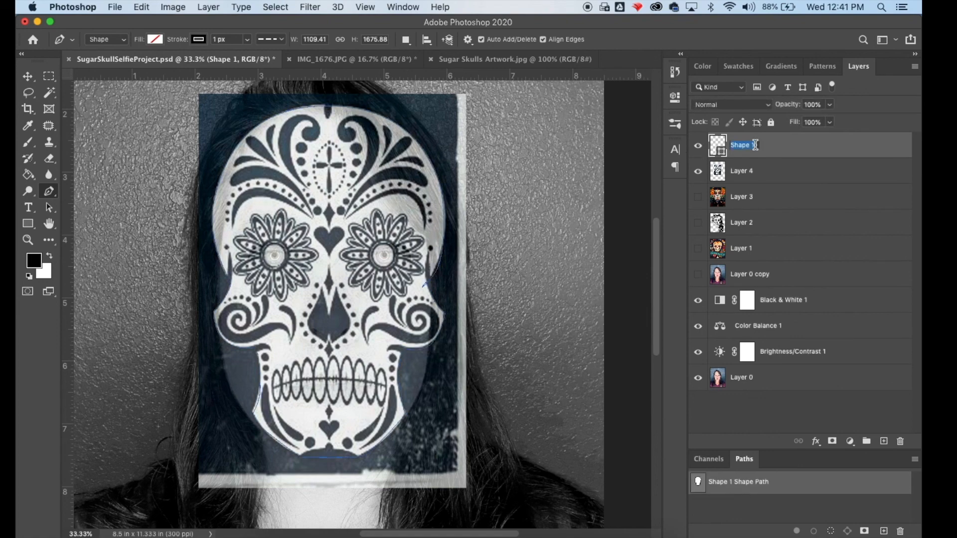
text(Skull Outline)
key(Return)
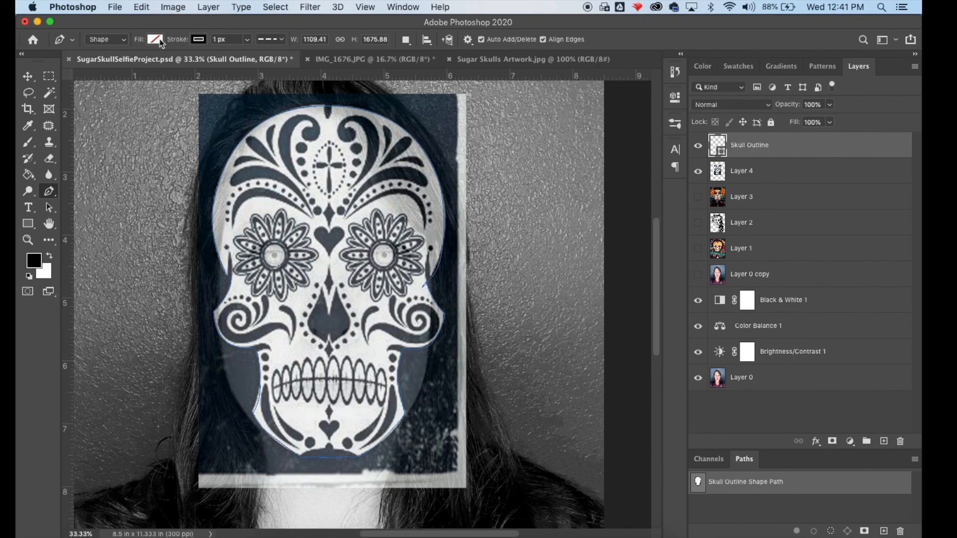
Fill the Skull Outline shape with white
click(156, 40)
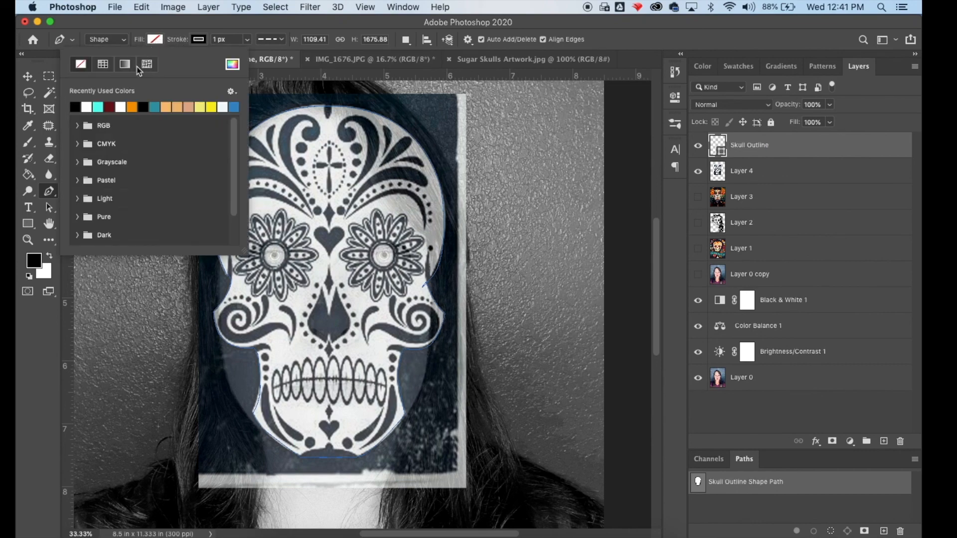
click(120, 107)
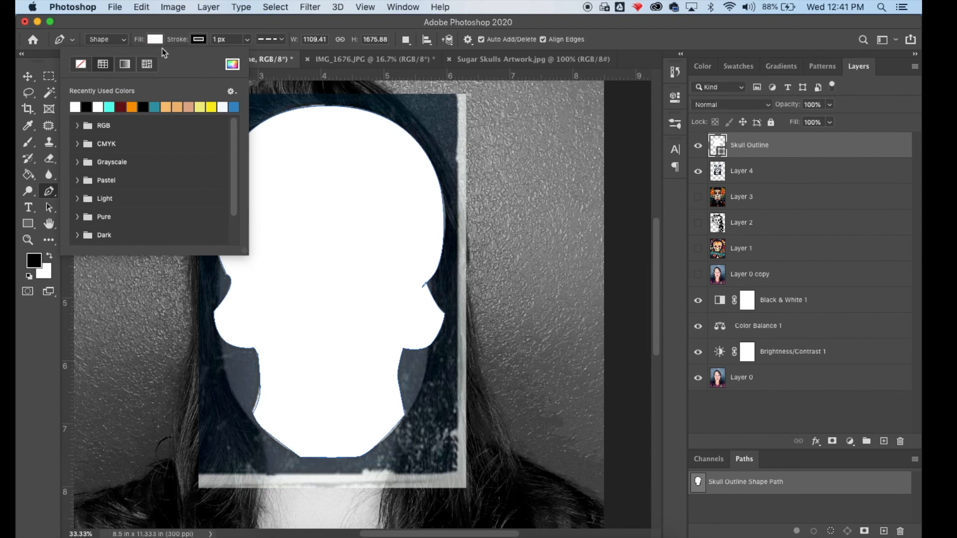
click(155, 40)
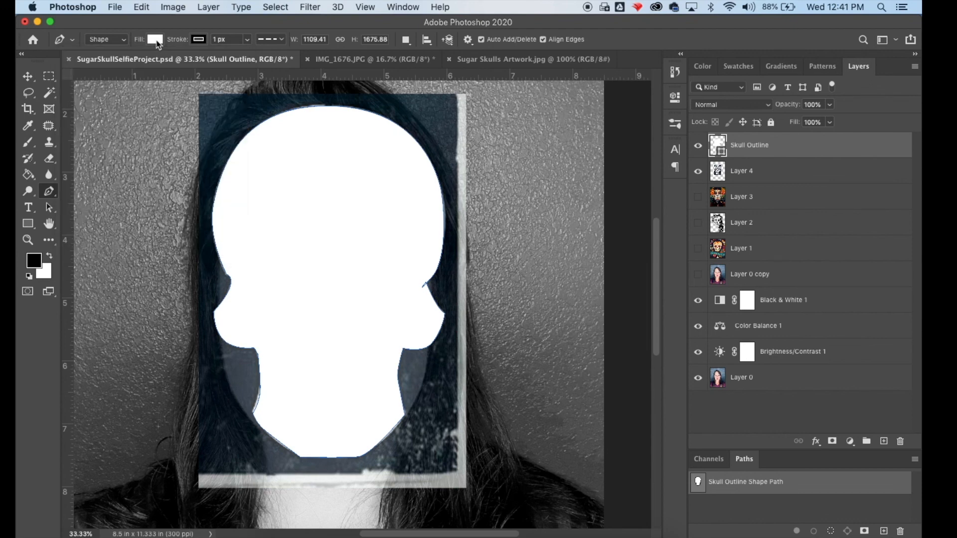
Hide the Layer 4 skull artwork and set the Skull Outline layer's opacity to 52%
click(698, 173)
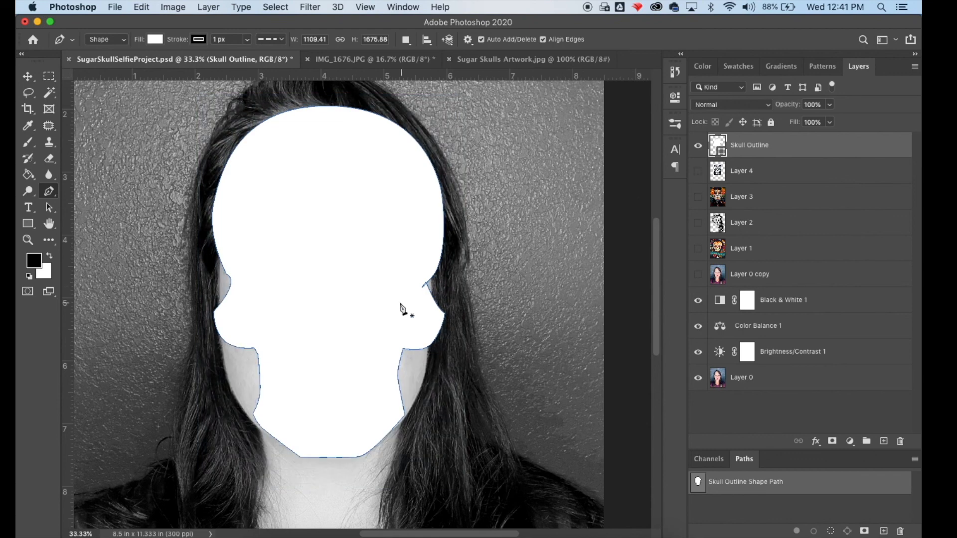
click(829, 106)
drag(831, 121, 803, 125)
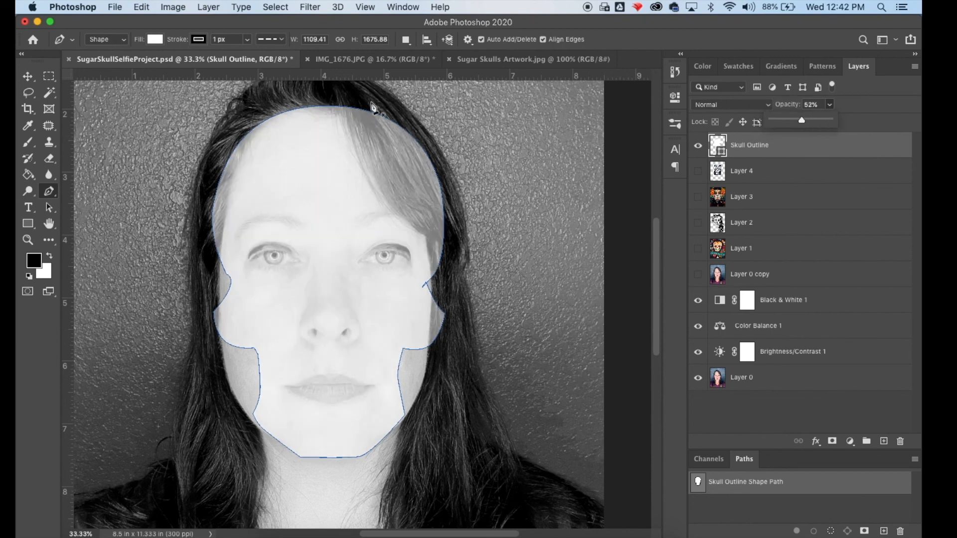
Narrow the Skull Outline path to about 97.4% width with Free Transform and position it over the face
click(145, 7)
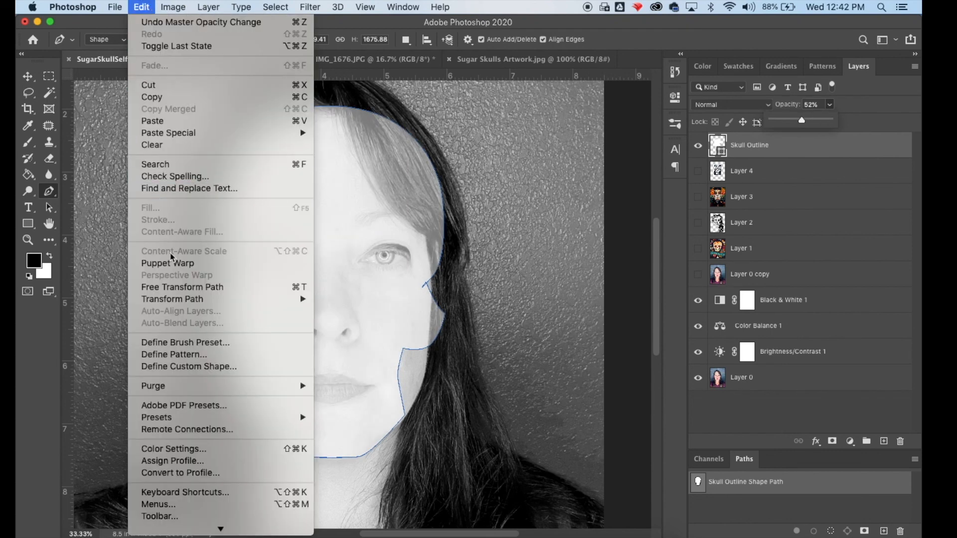
click(175, 287)
mouse_move(444, 281)
mouse_down()
mouse_move(404, 295)
mouse_move(440, 282)
mouse_up()
drag(380, 324, 378, 320)
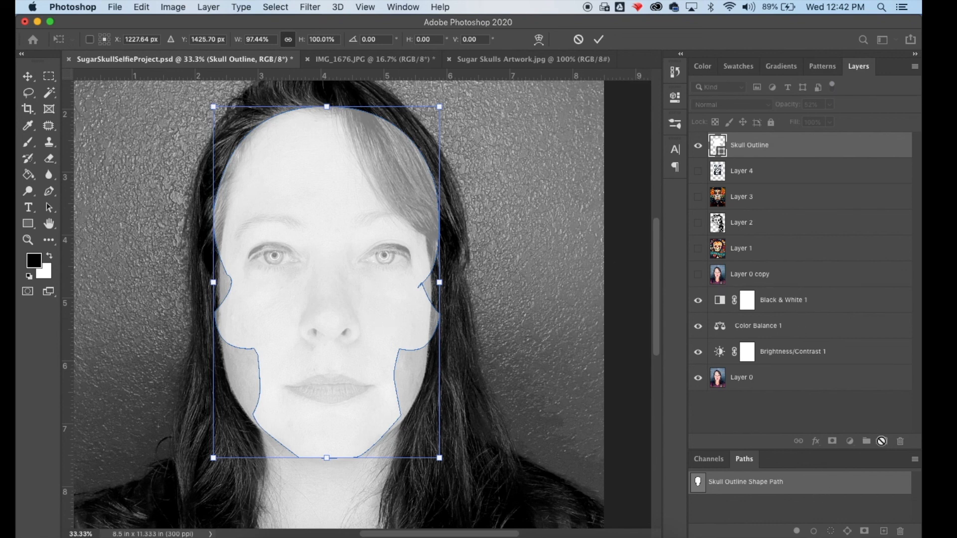
click(28, 78)
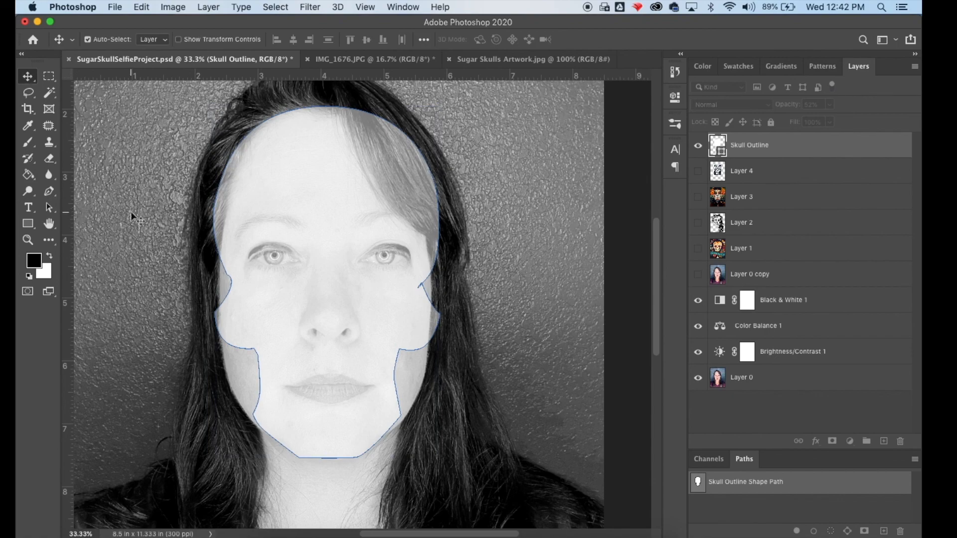